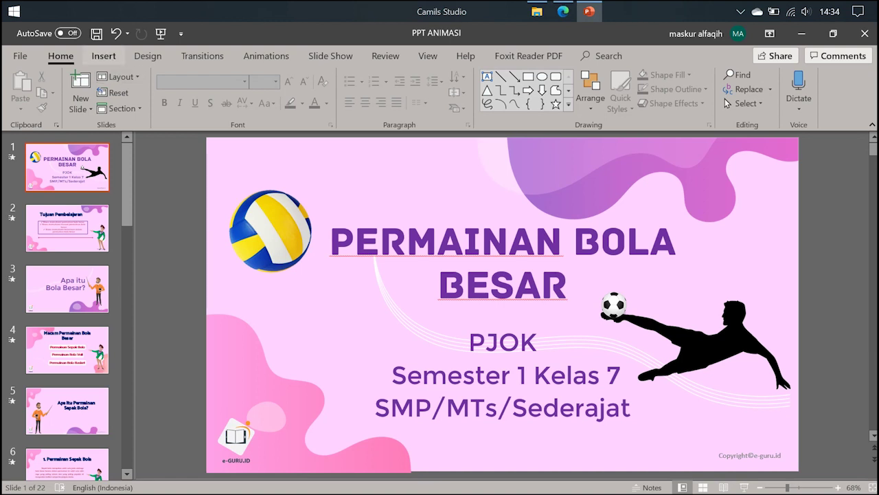
Insert the Voice 001_sd narration on the title slide and move its icon off the left edge.
click(103, 55)
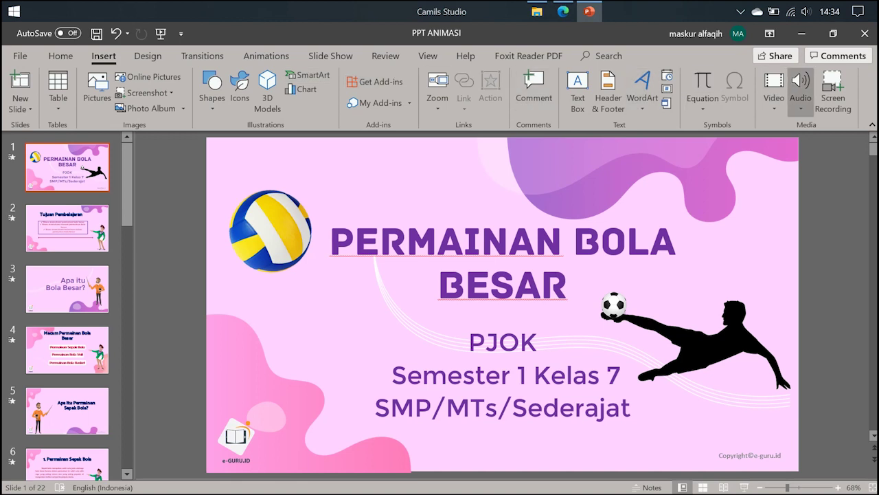
click(800, 100)
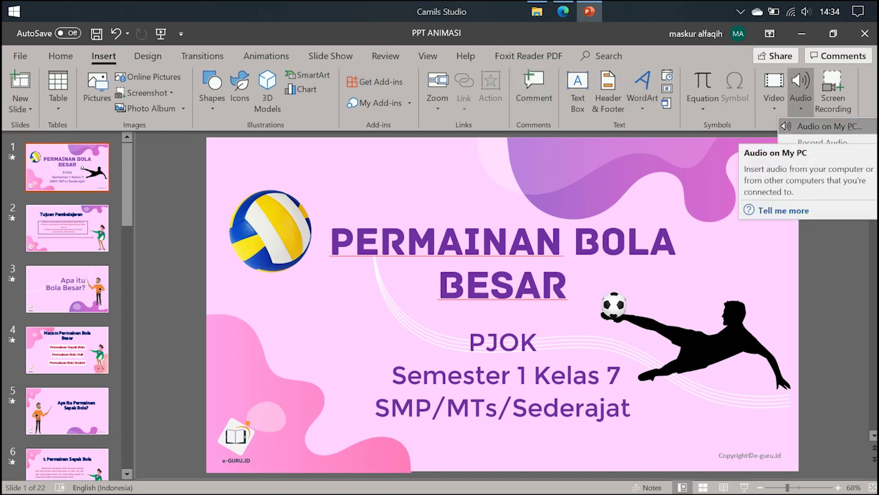
click(829, 126)
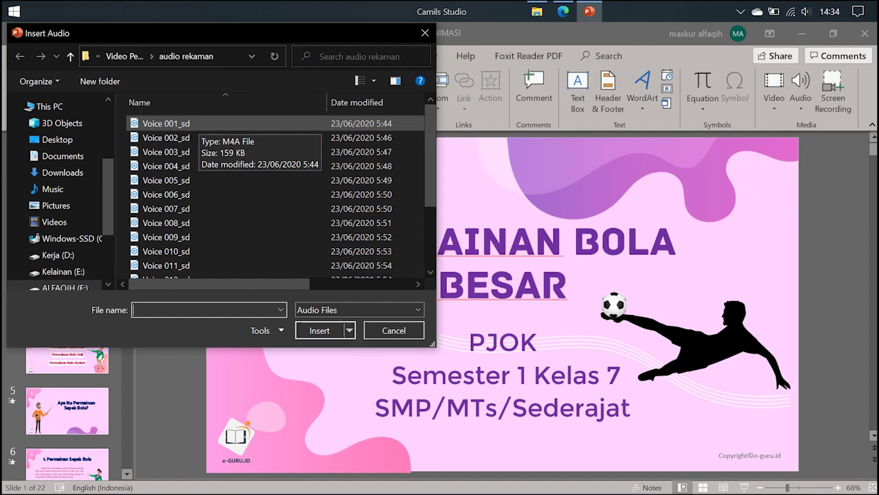
double_click(186, 123)
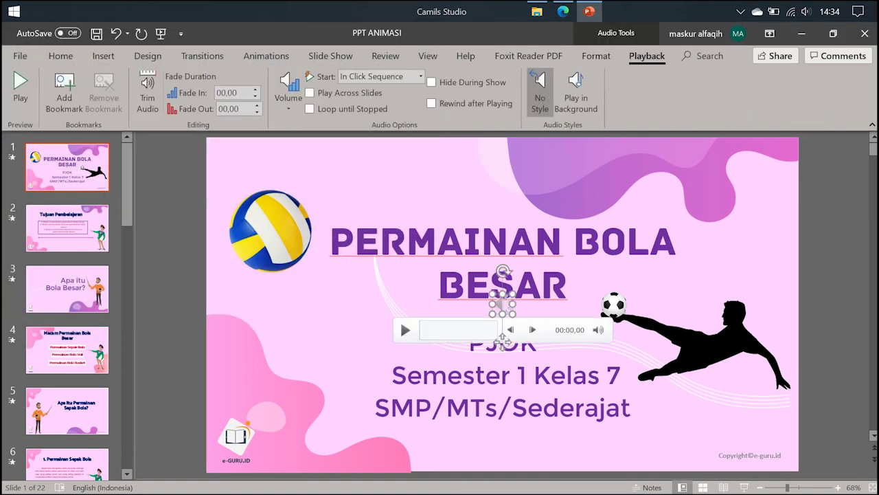
drag(502, 303, 178, 221)
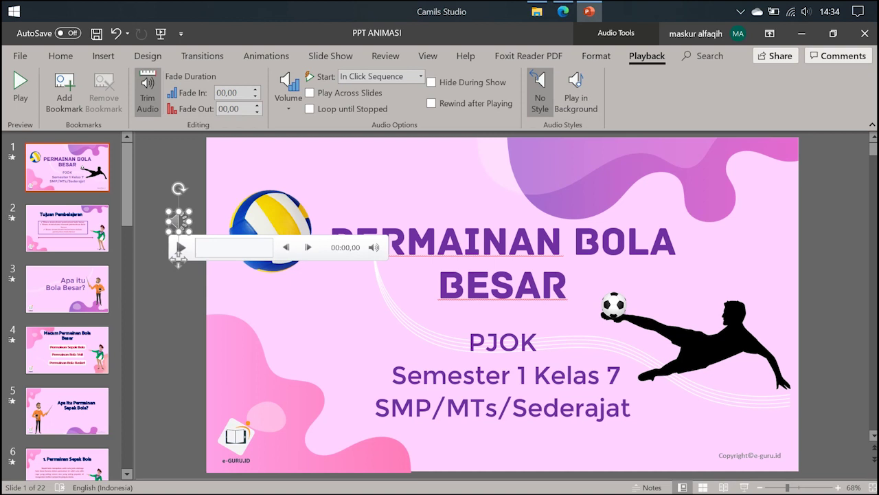
Trim the Voice 001_sd narration to 00:00,693–00:07,623, preview it, and confirm.
click(147, 96)
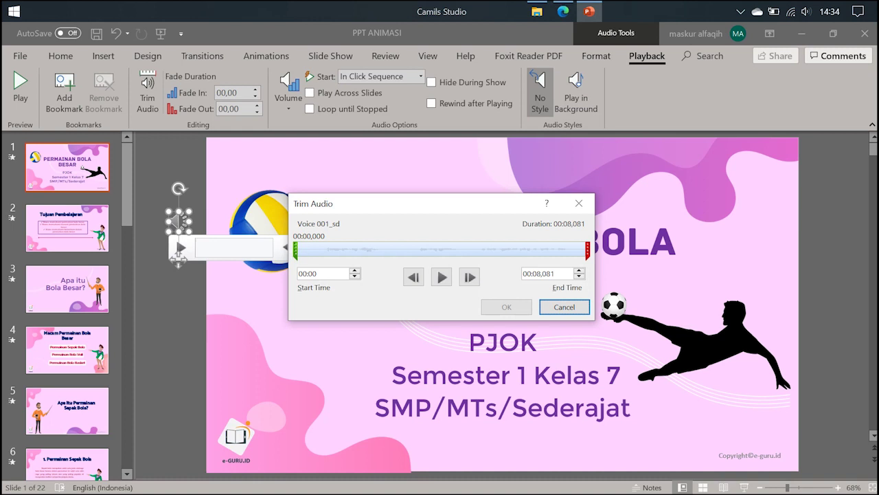
drag(295, 252, 320, 252)
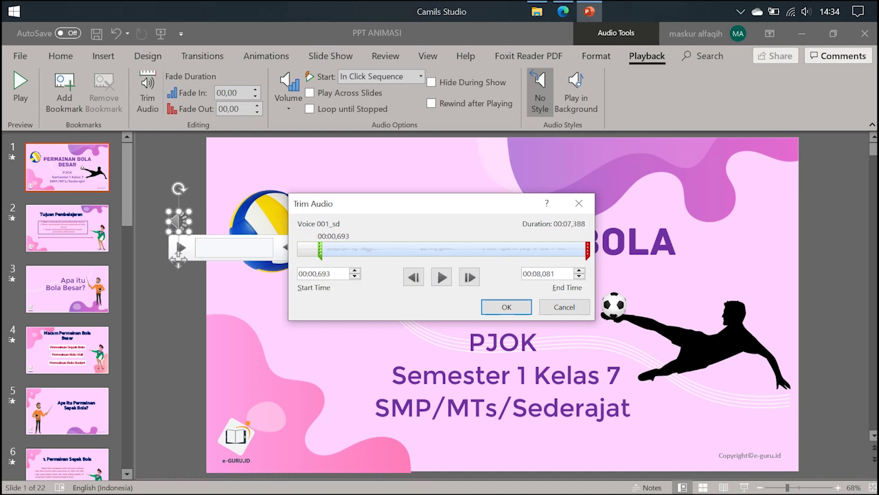
drag(587, 250, 571, 250)
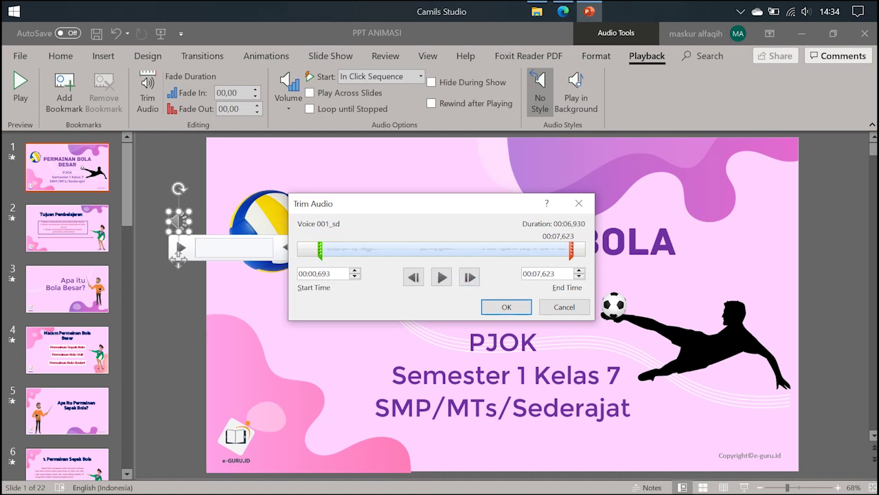
click(442, 277)
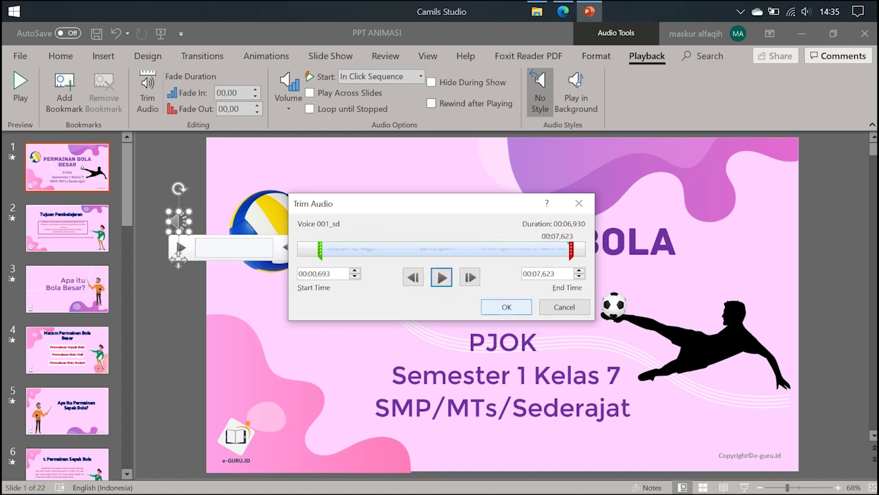
click(506, 307)
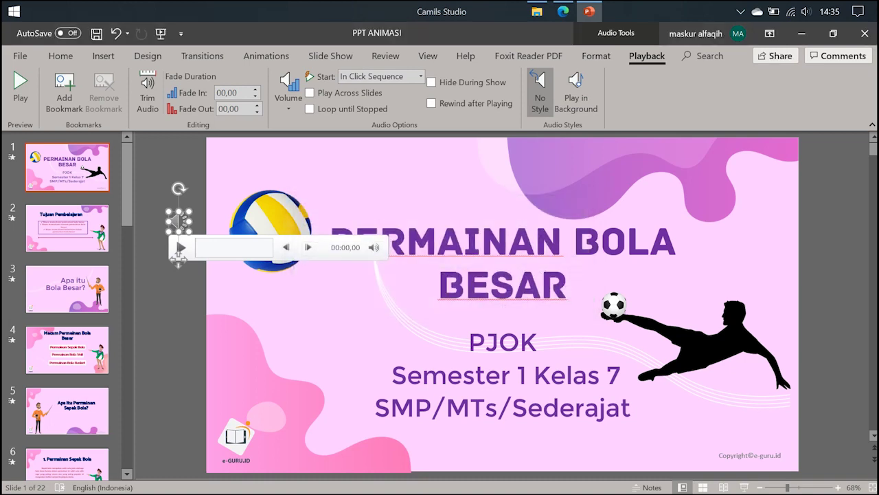
key(Escape)
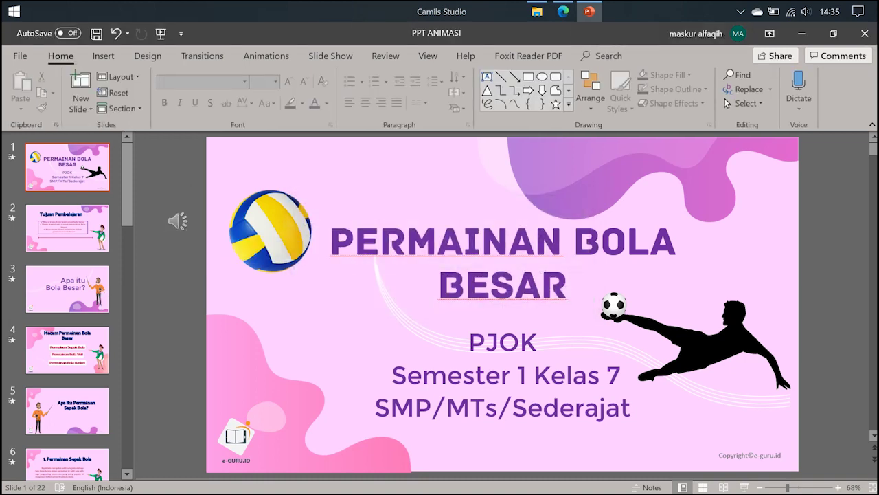
On slide 3 'Apa itu Bola Besar?', insert Voice 002_sd and move its icon to the left edge.
click(67, 288)
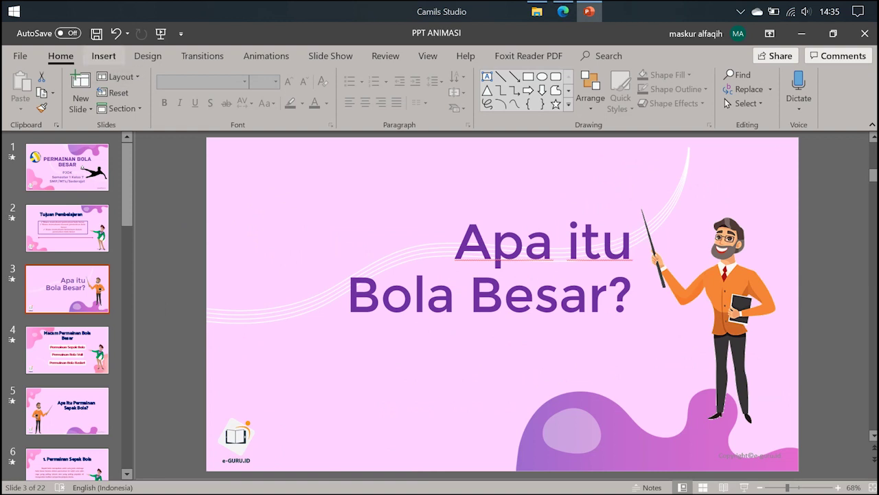
click(104, 56)
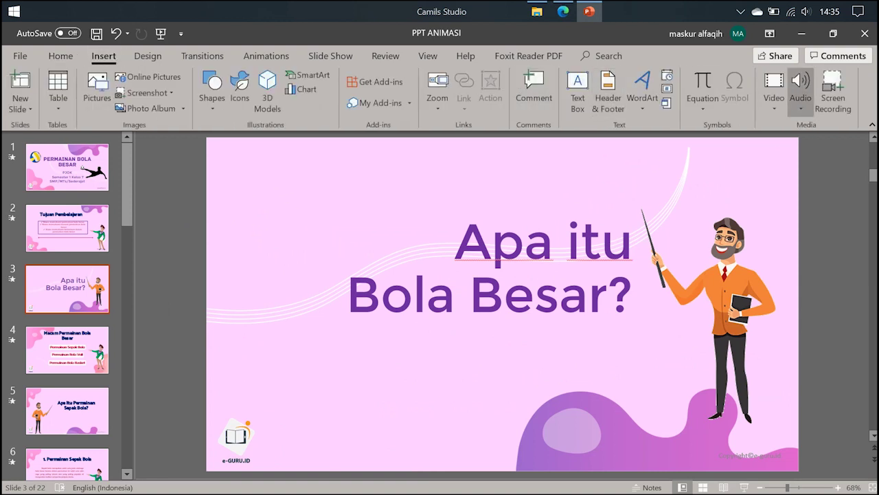
click(800, 89)
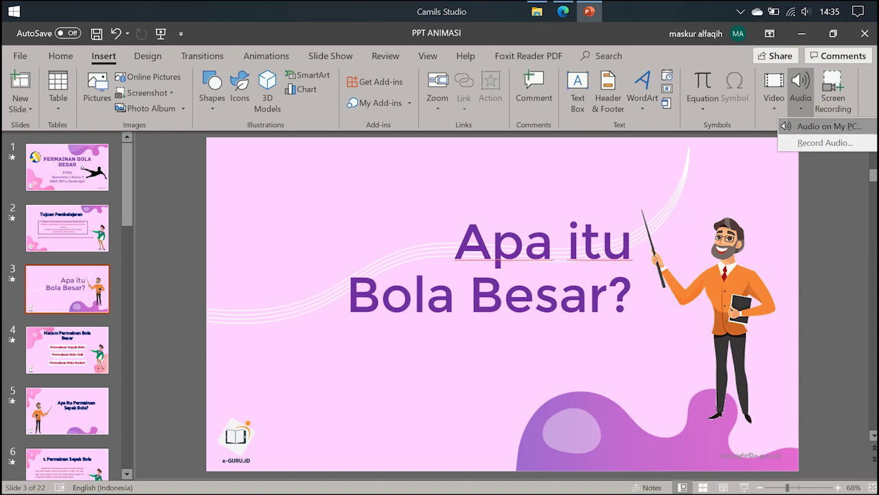
click(828, 125)
click(166, 137)
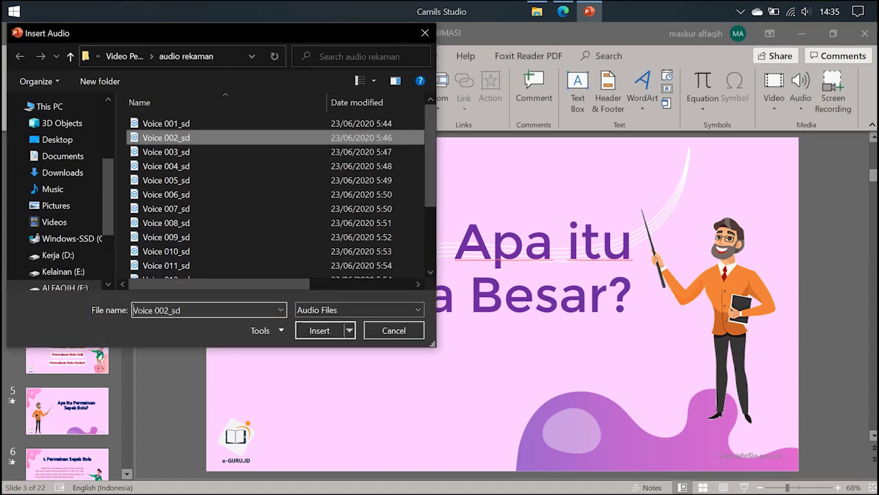
double_click(166, 137)
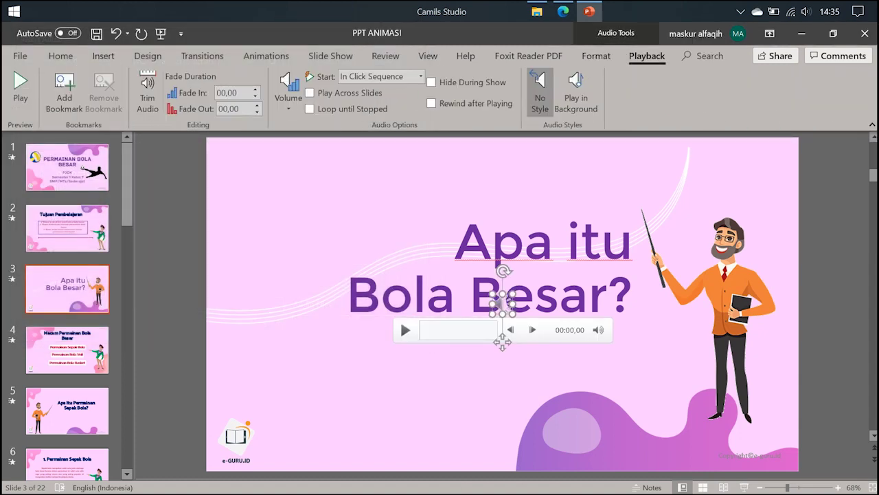
drag(503, 341, 185, 292)
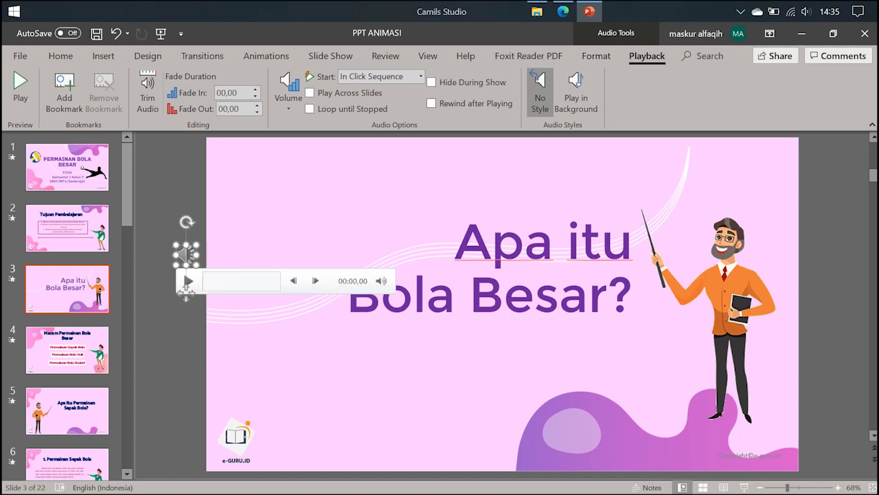
Trim Voice 002_sd to 00:00,510–00:18,743, then go to slide 4.
click(147, 90)
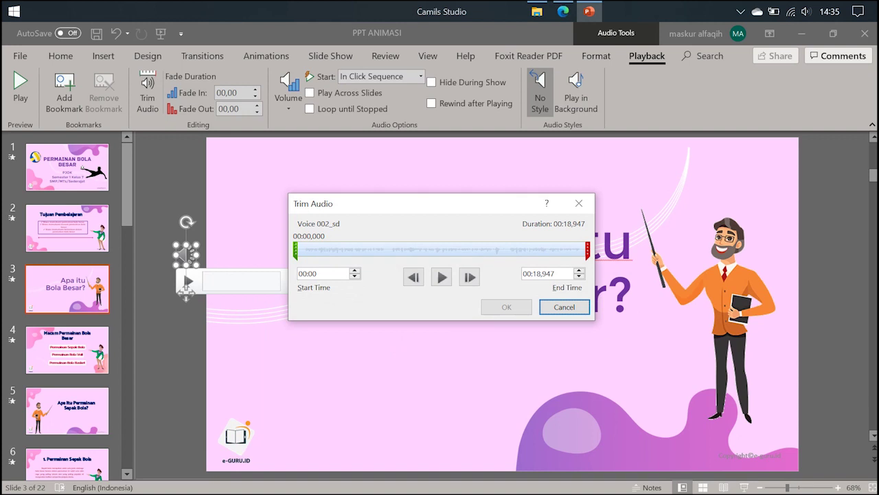
drag(295, 251, 303, 251)
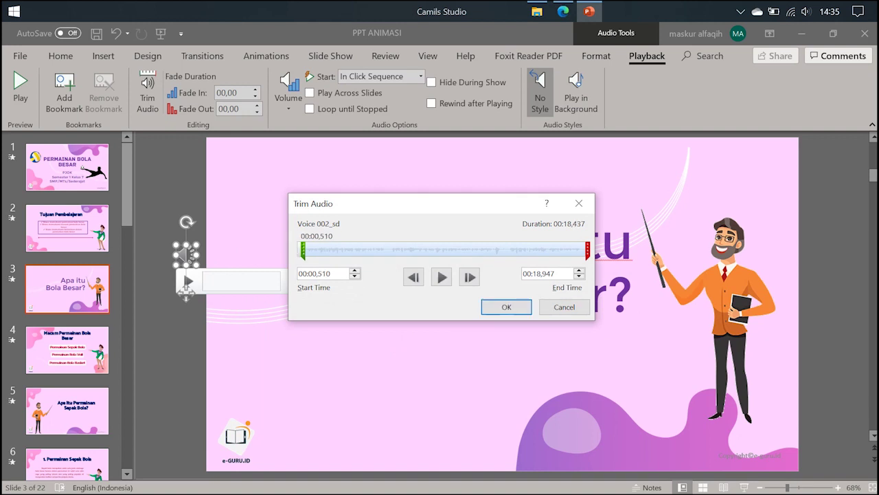
drag(587, 251, 584, 250)
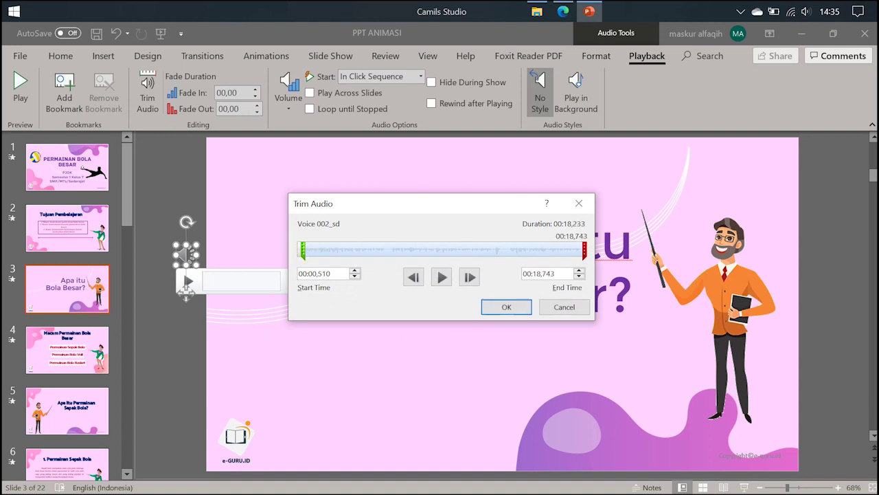
click(507, 307)
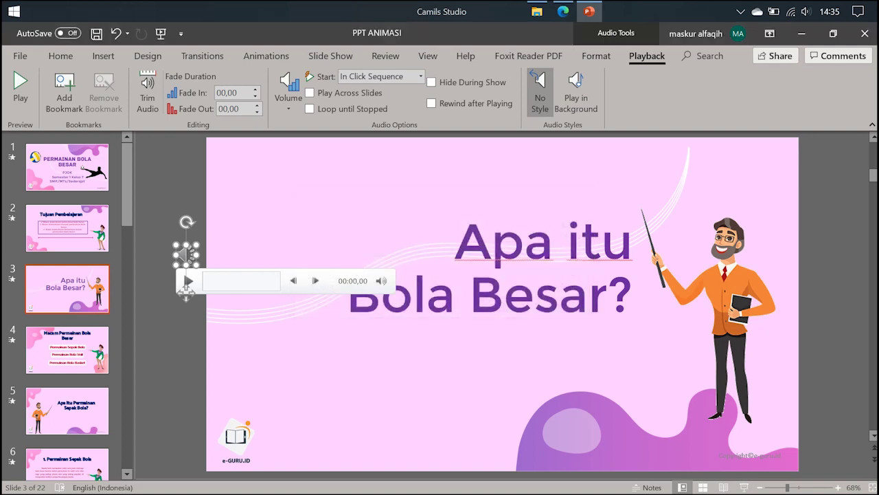
click(83, 347)
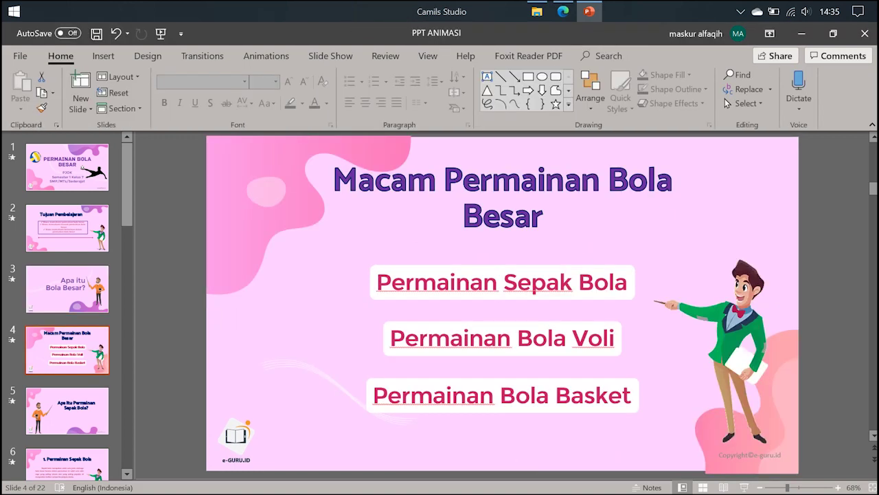
Bring up and dismiss the context menus for the pink blob picture and the slide.
right_click(310, 271)
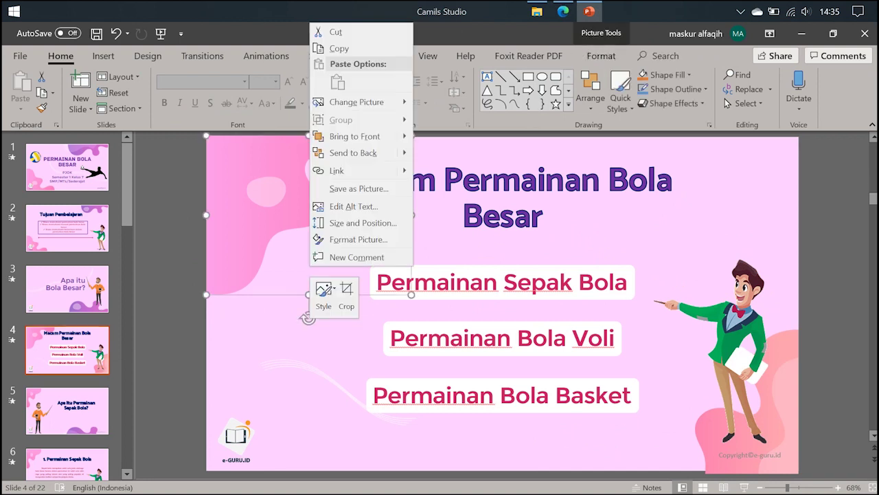
key(Escape)
key(Escape)
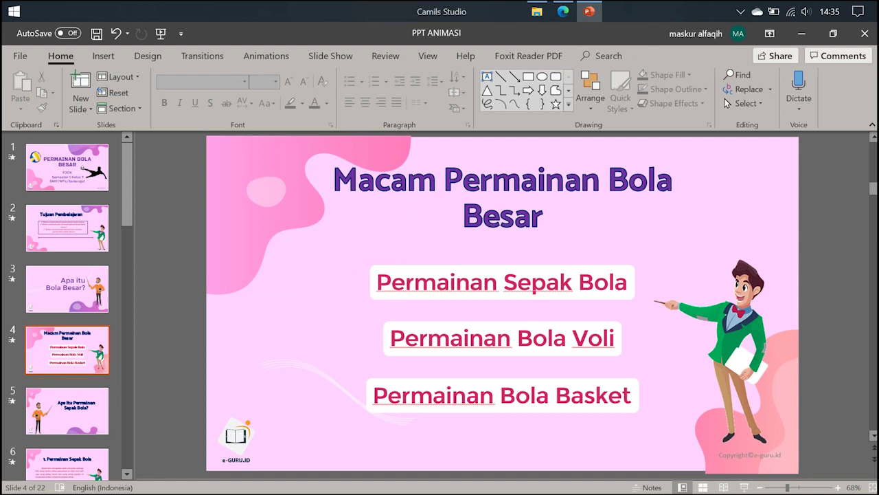
right_click(178, 239)
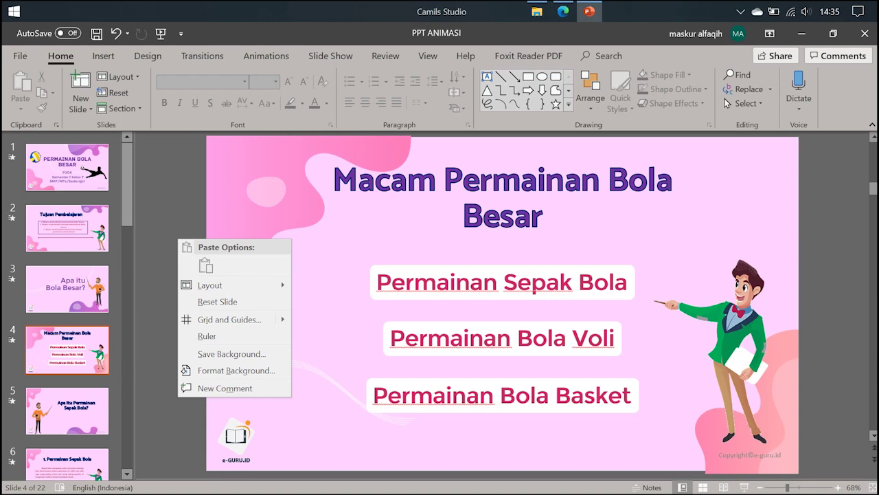
key(Escape)
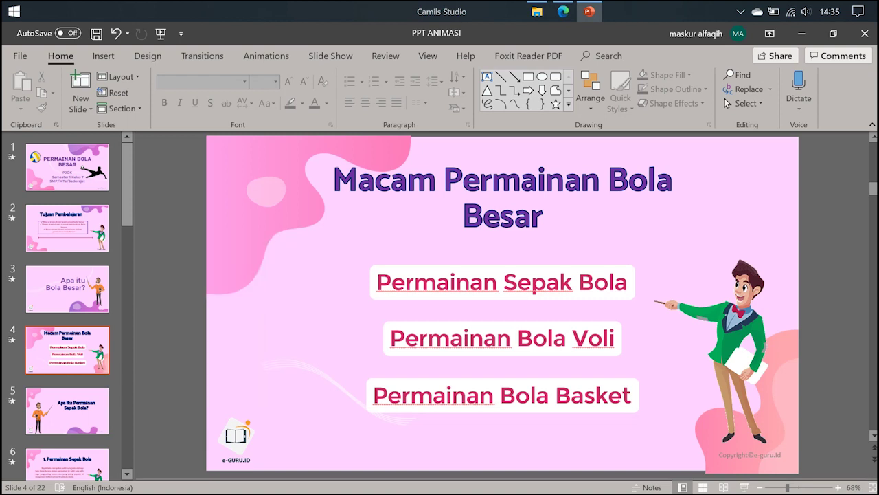
right_click(740, 207)
key(Escape)
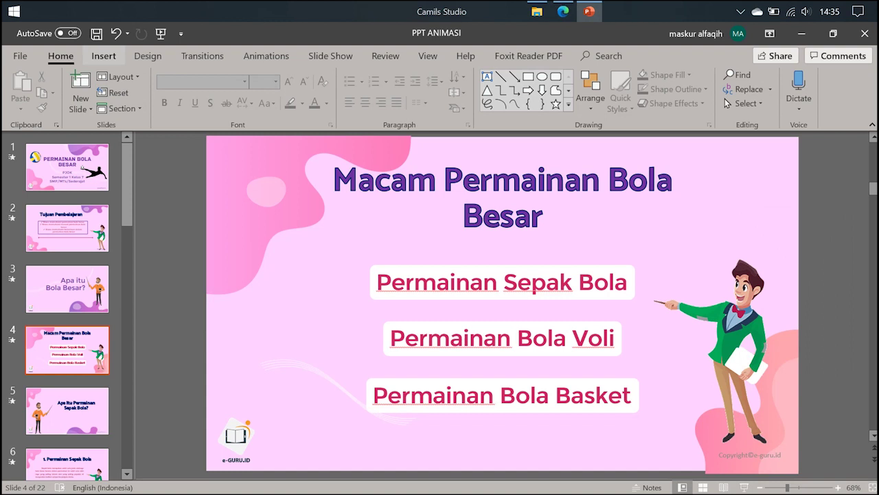
Insert Voice 003_sd on slide 4 with its icon at the left edge, then go to slide 5.
click(103, 55)
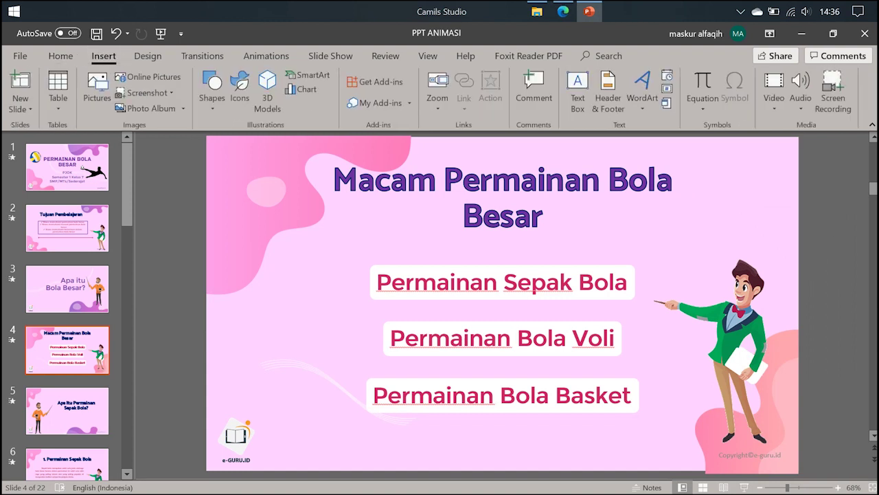
click(801, 96)
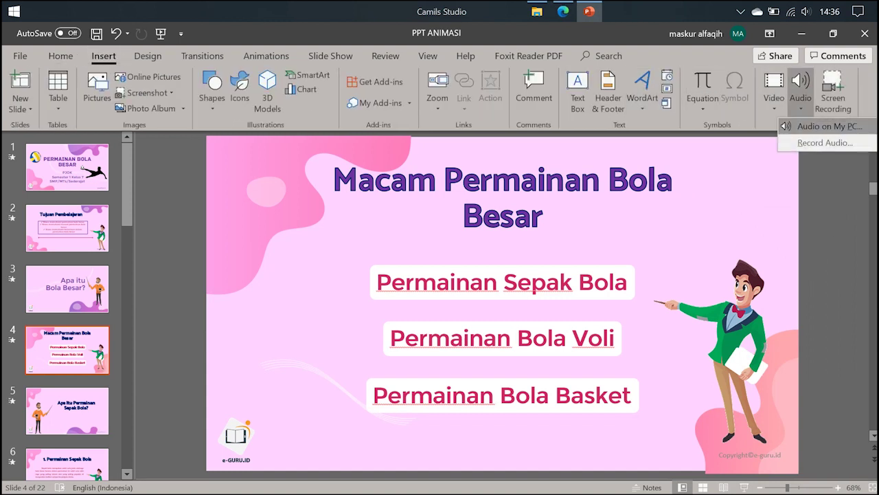
click(829, 126)
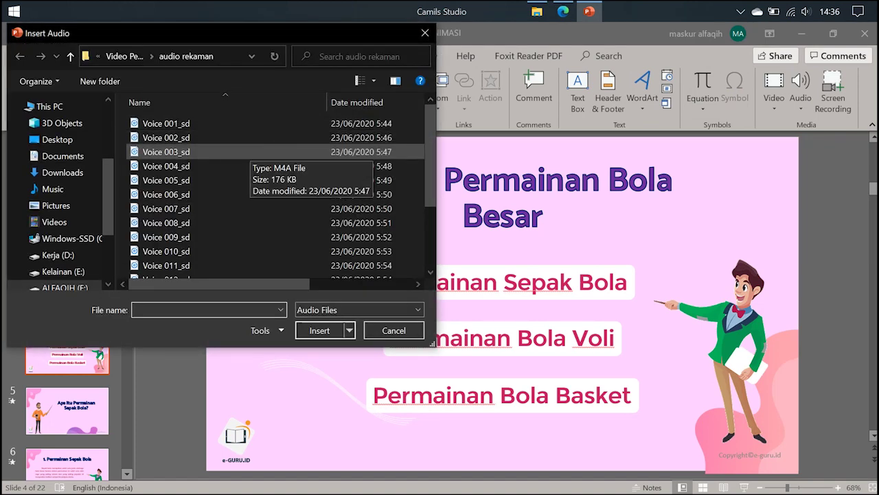
double_click(248, 152)
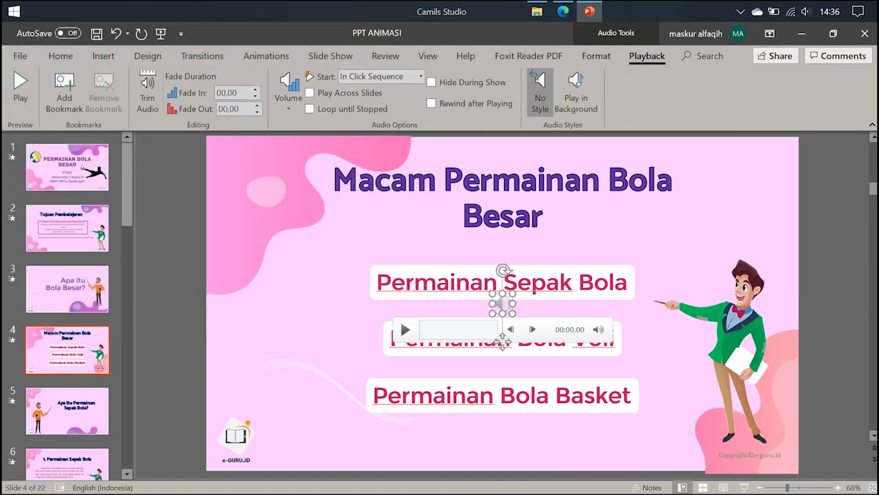
drag(503, 339, 183, 294)
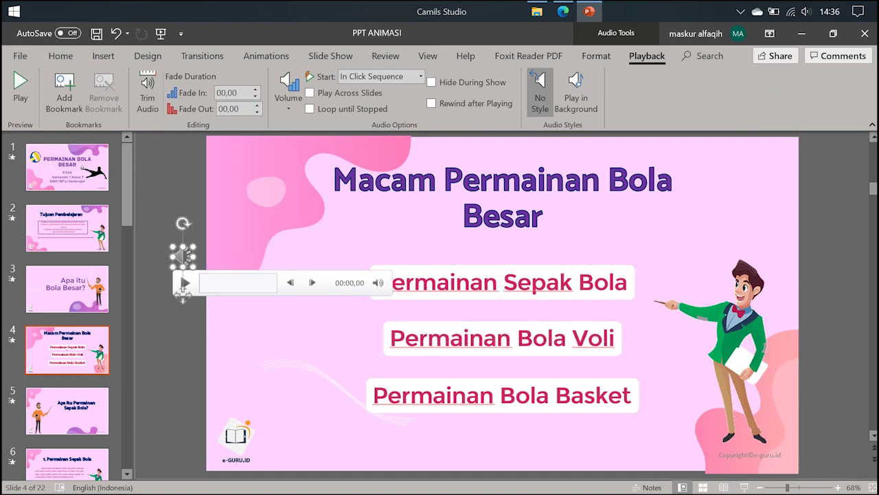
click(67, 410)
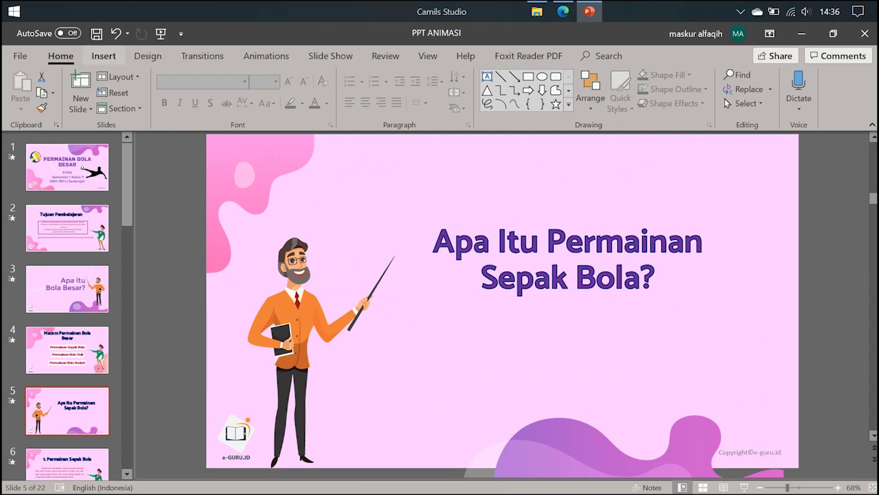
Add Voice 004_sd to slide 5 with its icon at the upper-left edge, then go to slide 6.
click(104, 56)
click(801, 96)
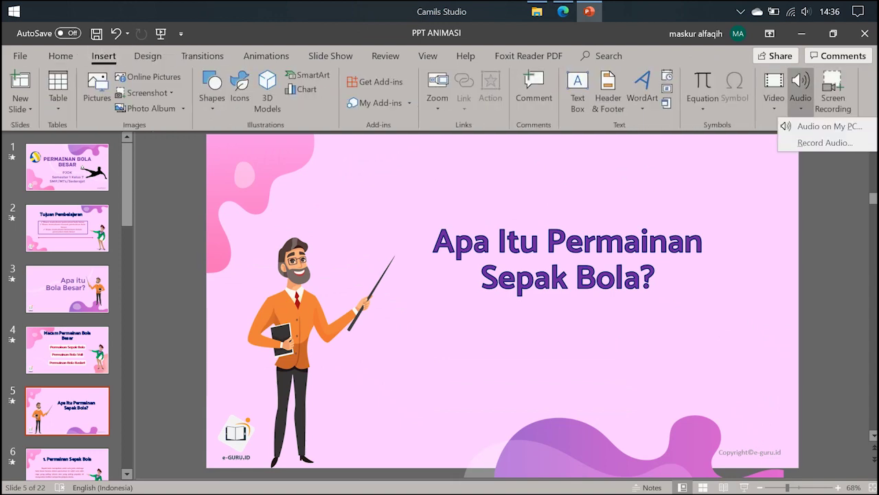
click(818, 125)
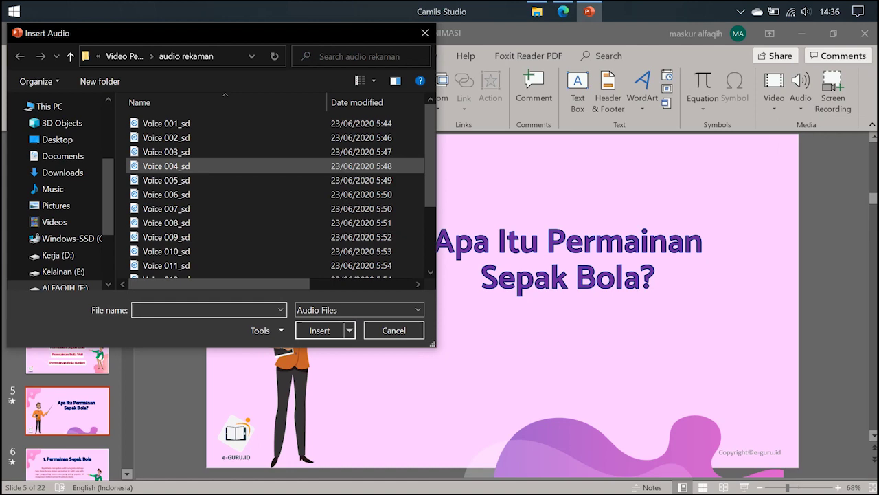
double_click(166, 166)
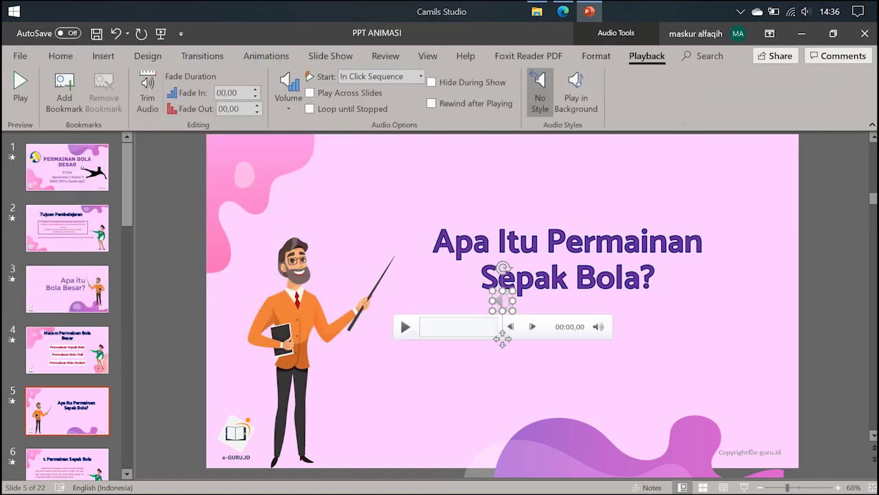
drag(502, 338, 183, 297)
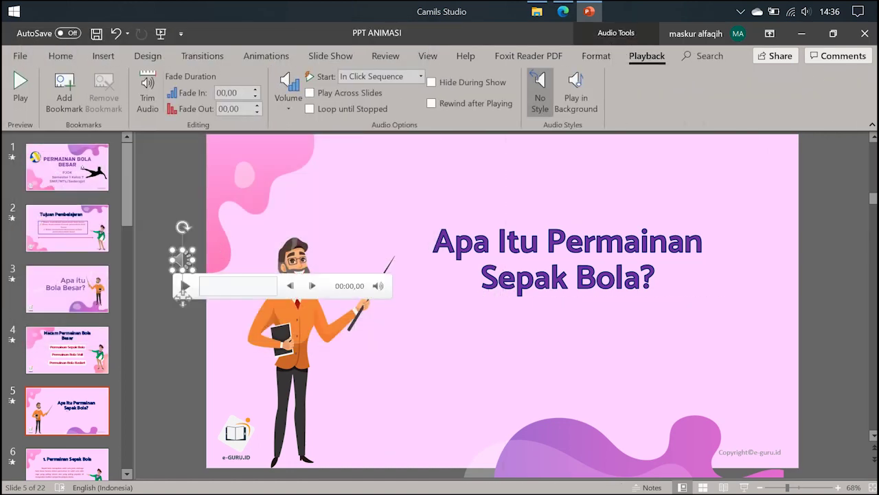
click(66, 412)
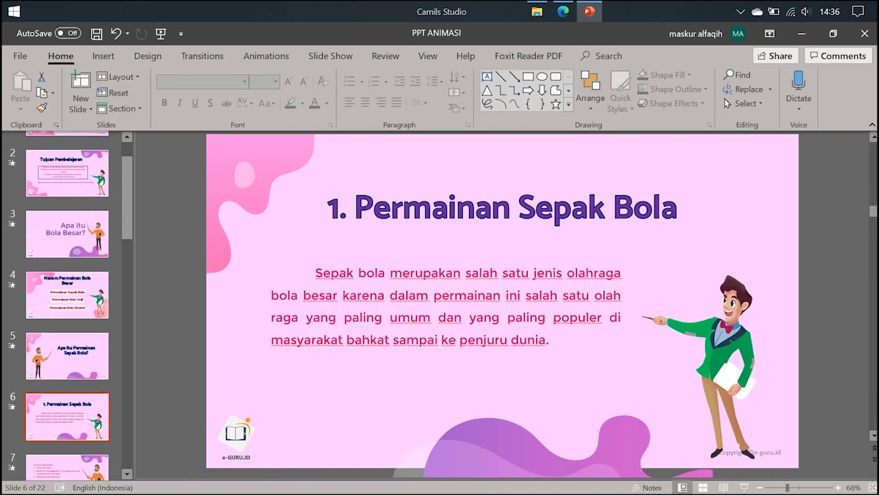
Insert Voice 005_sd on slide 6 'Permainan Sepak Bola' with its icon at the left edge.
click(104, 56)
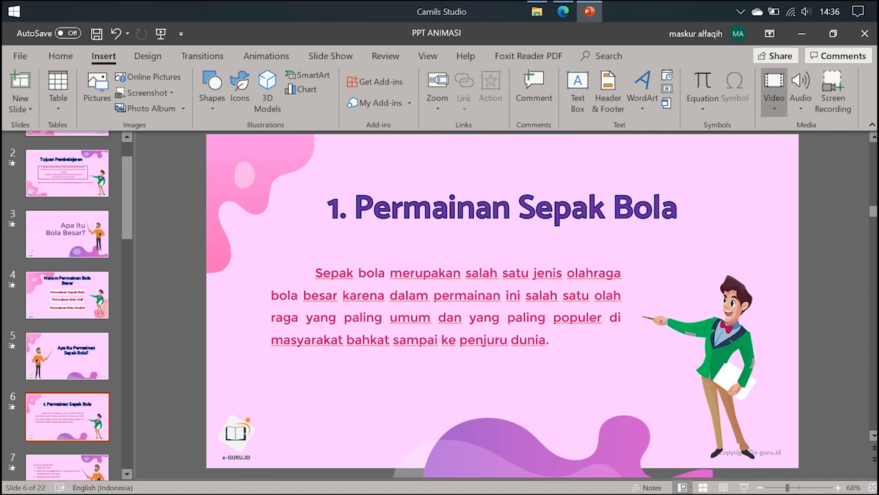
click(801, 96)
click(828, 119)
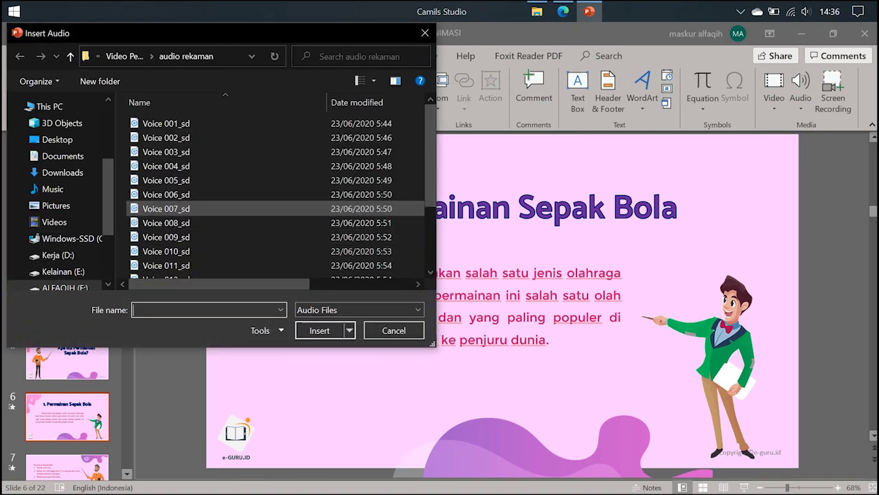
click(167, 180)
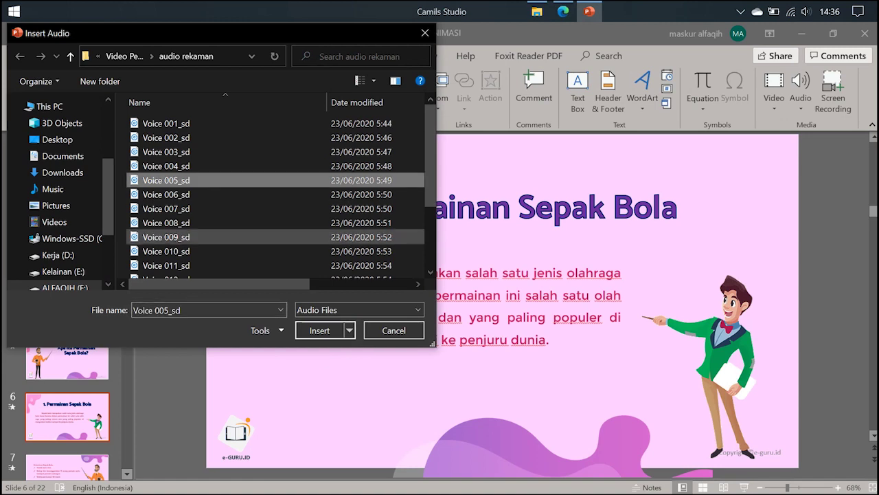
key(Return)
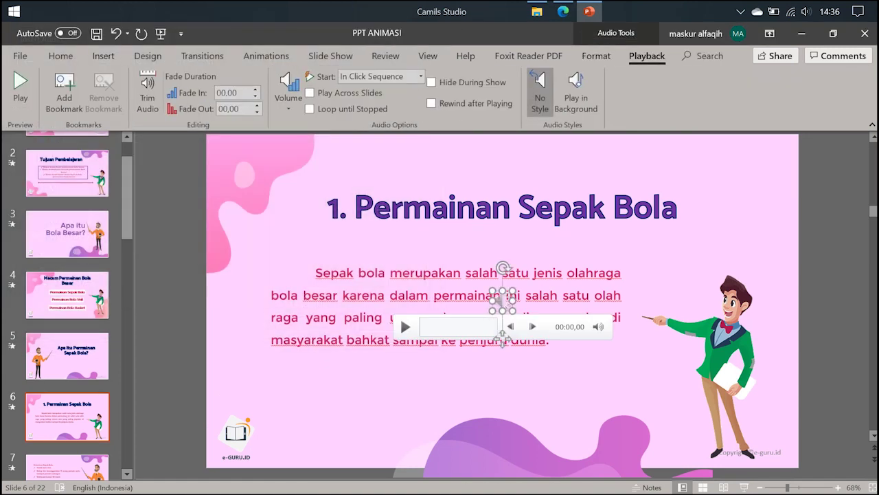
drag(502, 337, 177, 337)
key(Escape)
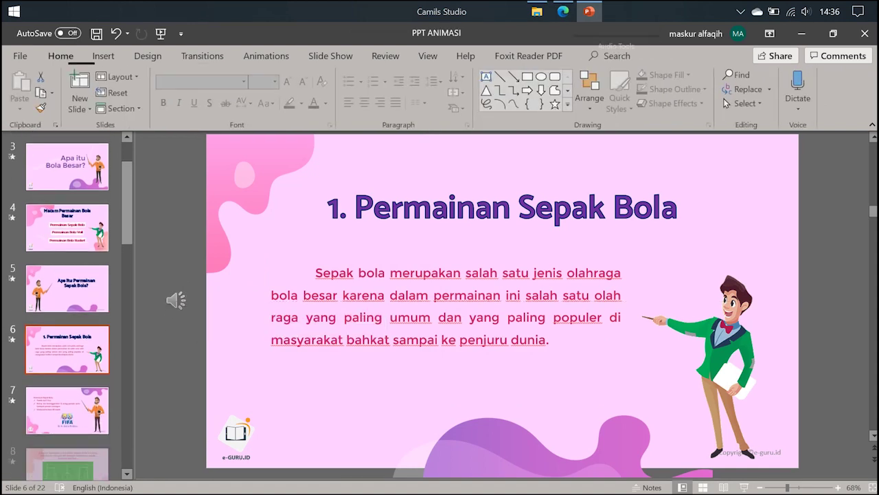
scroll(67, 306, down, 2)
scroll(68, 305, down, 1)
scroll(67, 305, down, 2)
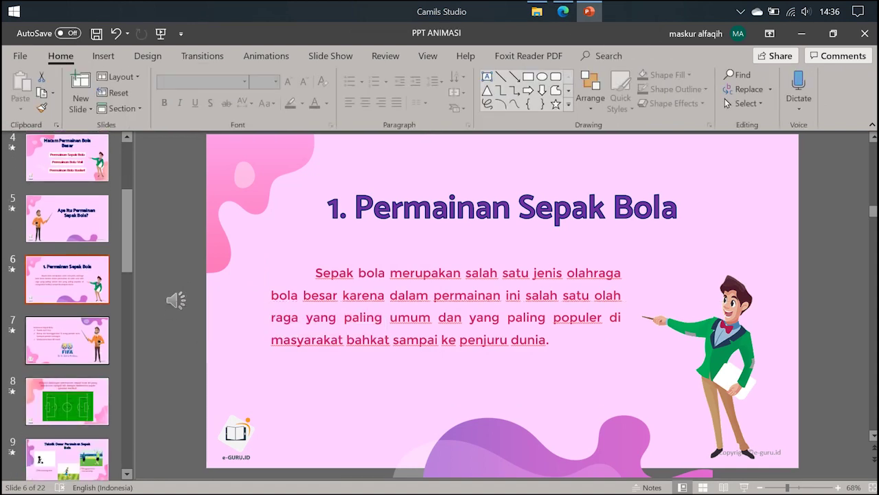
Insert Voice 006_sd on slide 7 'Ketentuan Sepak Bola' and move its icon off the left edge.
click(67, 340)
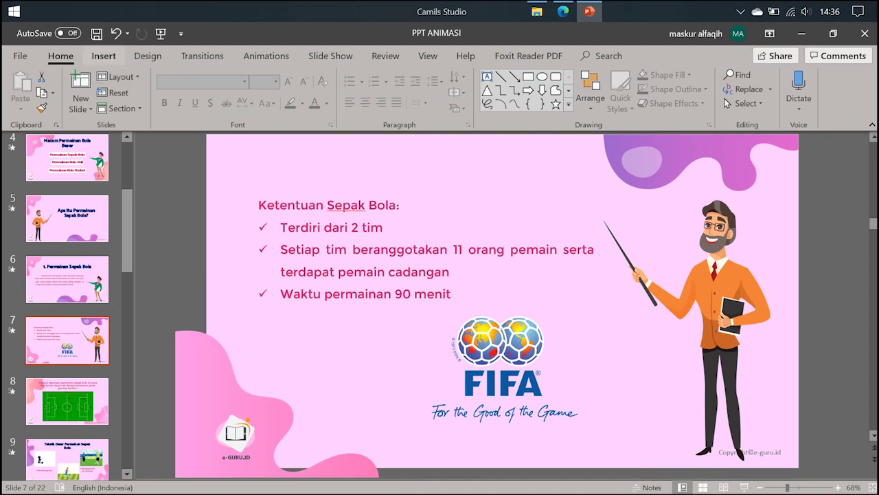
click(103, 55)
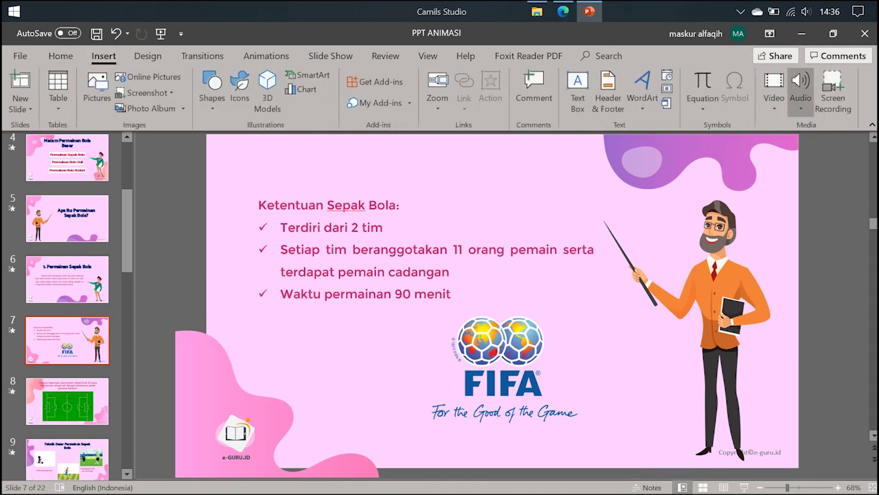
click(800, 96)
click(830, 126)
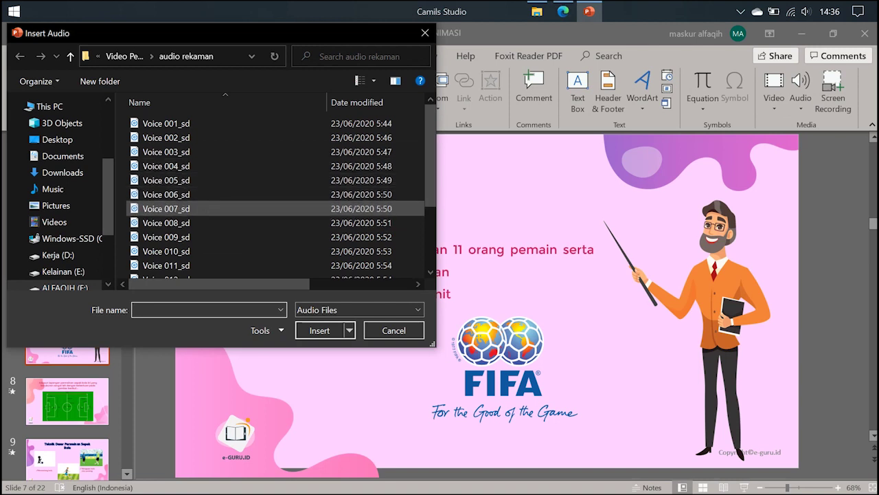
double_click(166, 194)
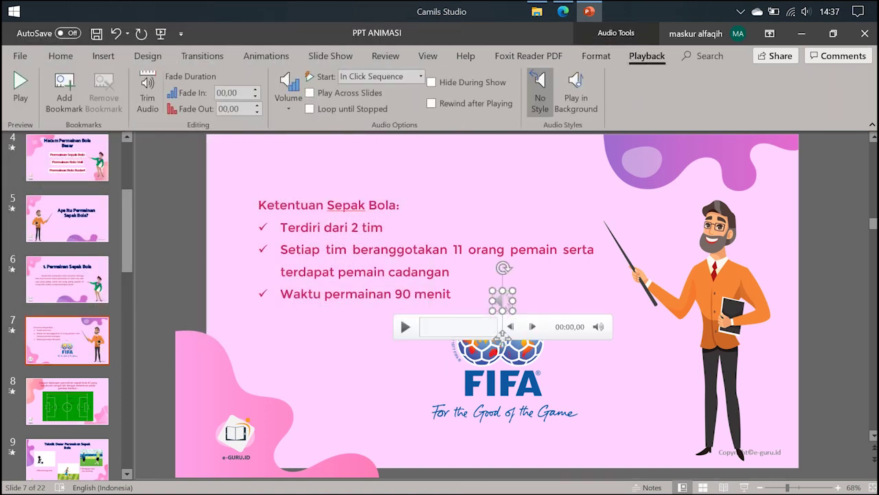
mouse_move(503, 333)
mouse_down()
mouse_move(178, 272)
mouse_move(176, 261)
mouse_up()
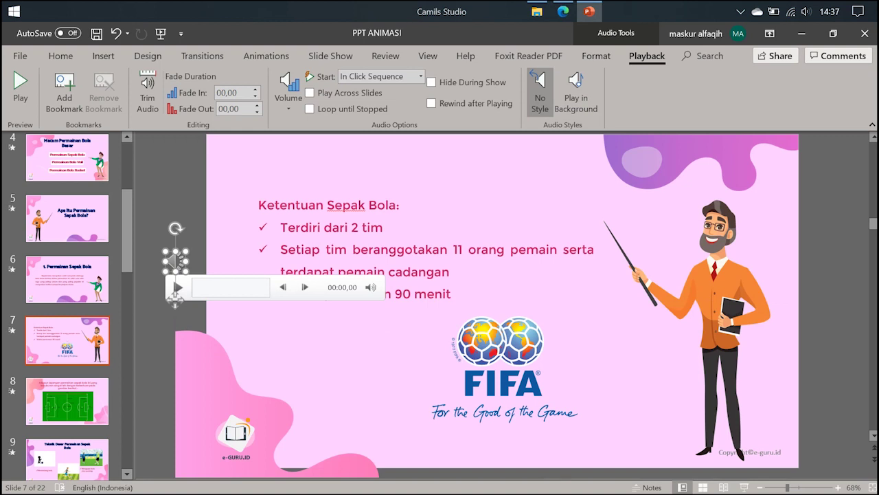
Insert Voice 007_sd on the pitch-diagram slide 8 with its icon at the left edge.
click(66, 401)
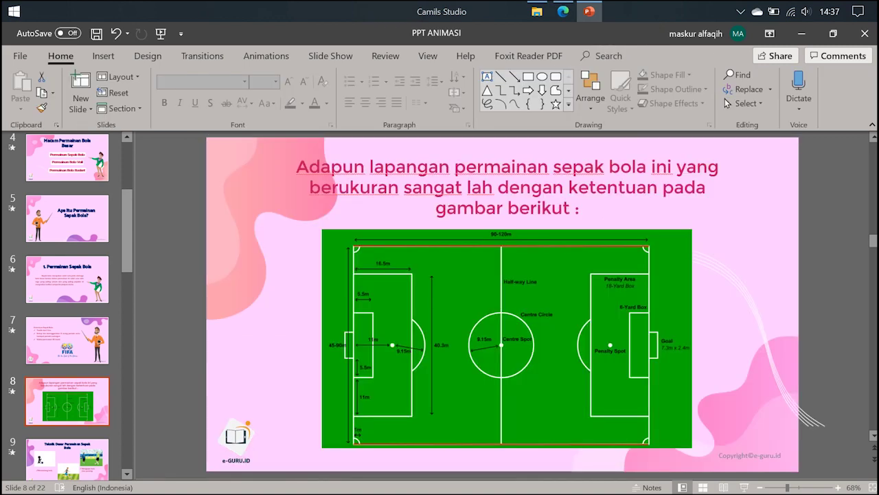
click(103, 56)
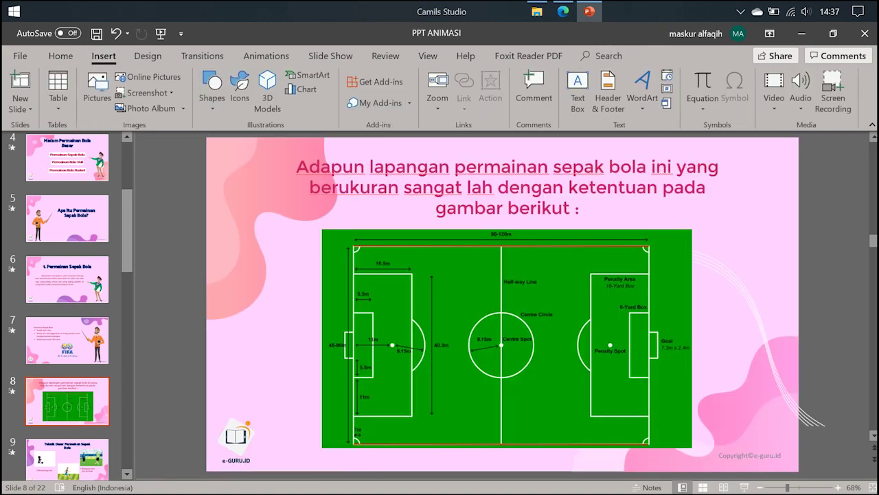
click(800, 103)
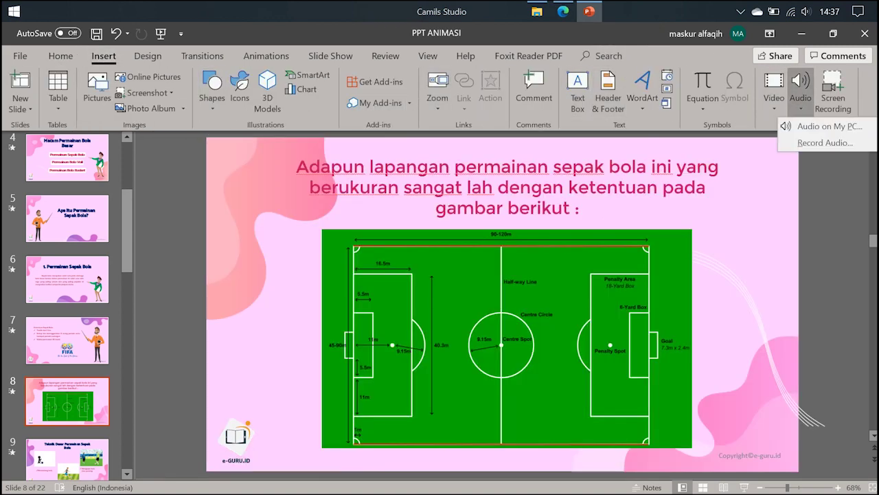
click(825, 126)
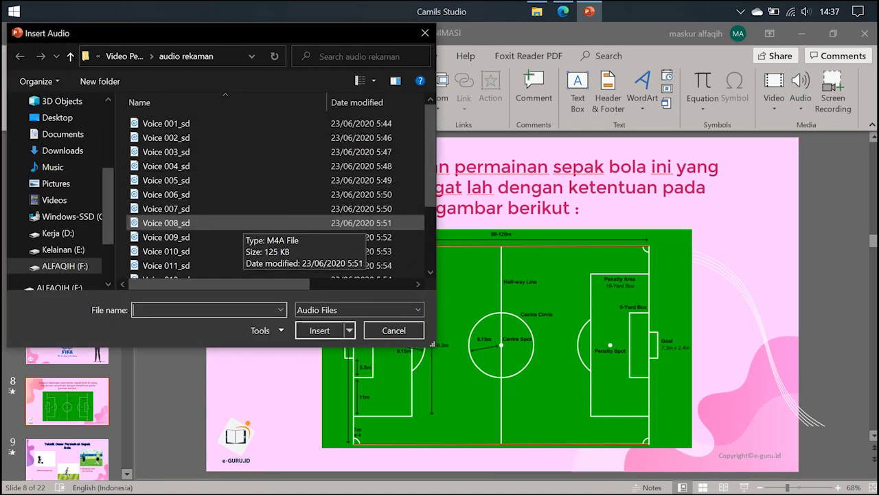
double_click(200, 210)
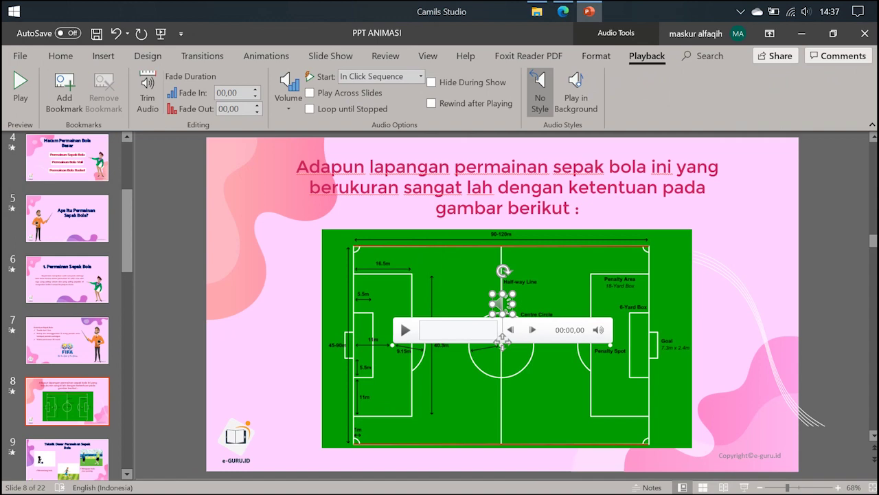
drag(502, 340, 178, 340)
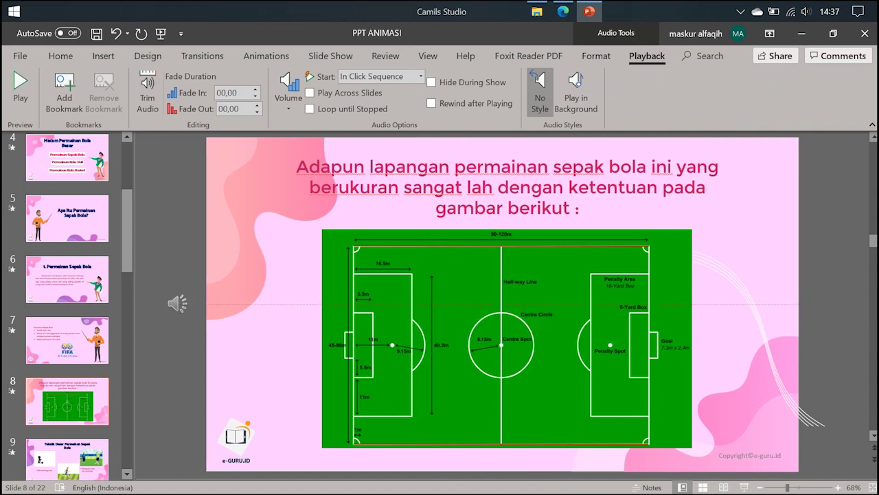
key(Escape)
On slide 9, insert Voice 008_sd with its icon at the left edge, then go to slide 10.
key(Page_Down)
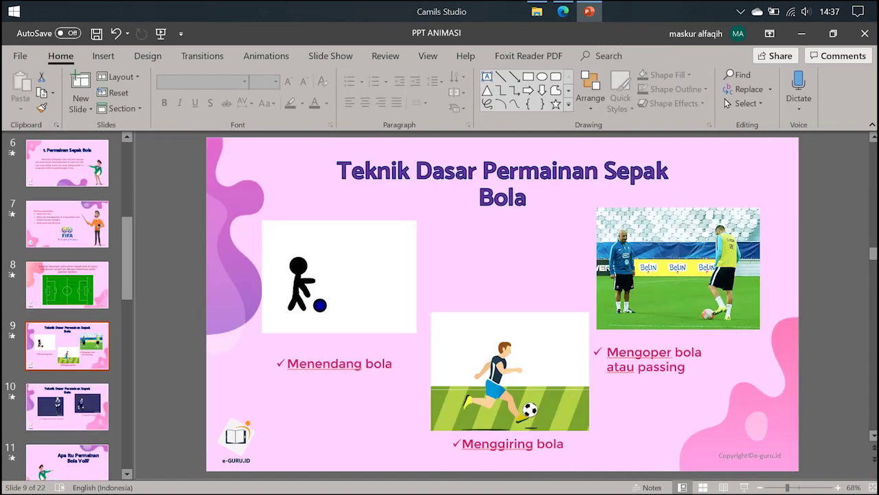
click(103, 56)
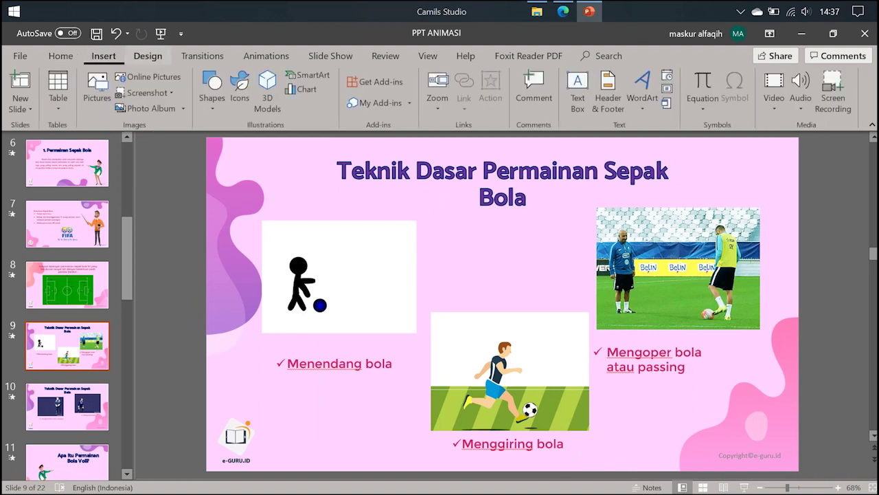
click(801, 103)
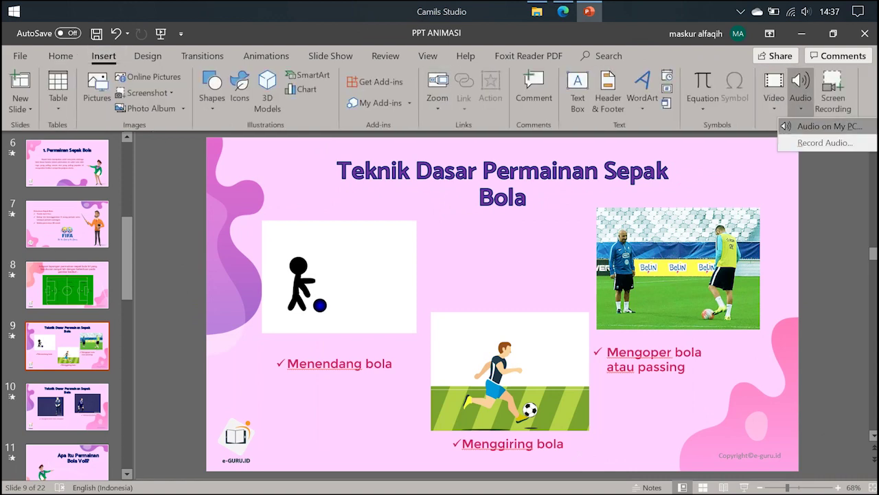
click(825, 125)
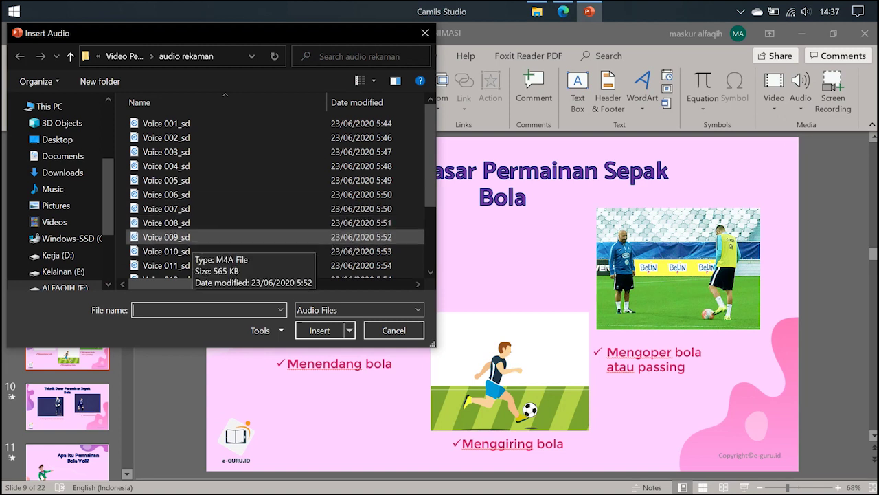
click(166, 222)
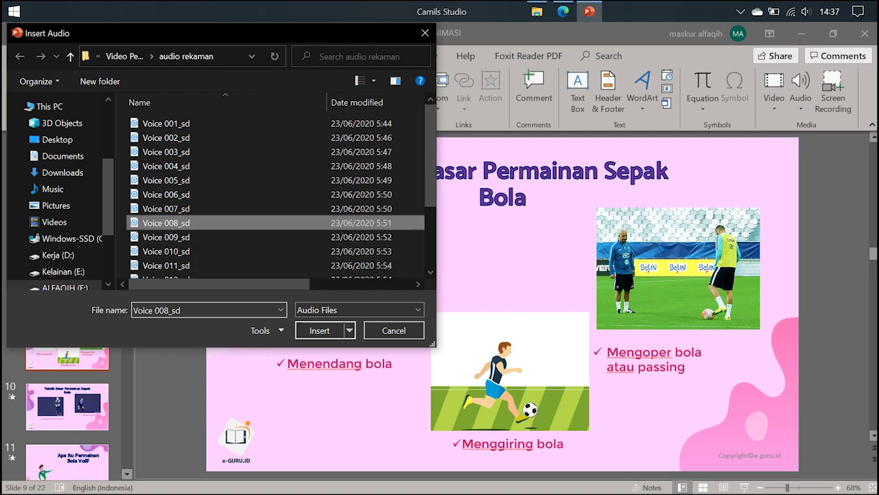
click(319, 331)
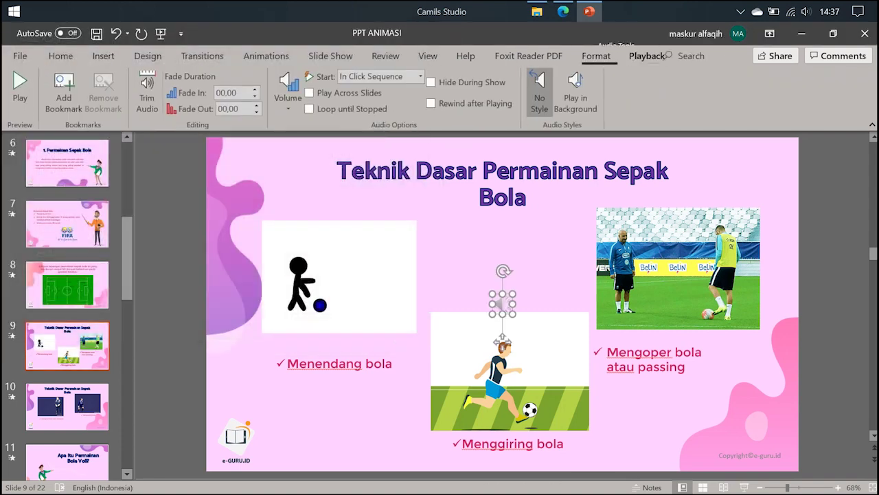
drag(503, 338, 178, 346)
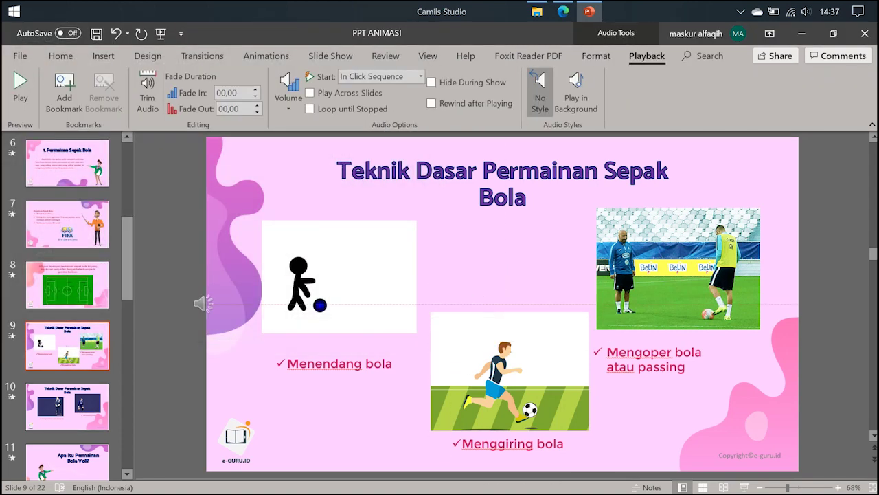
key(Page_Down)
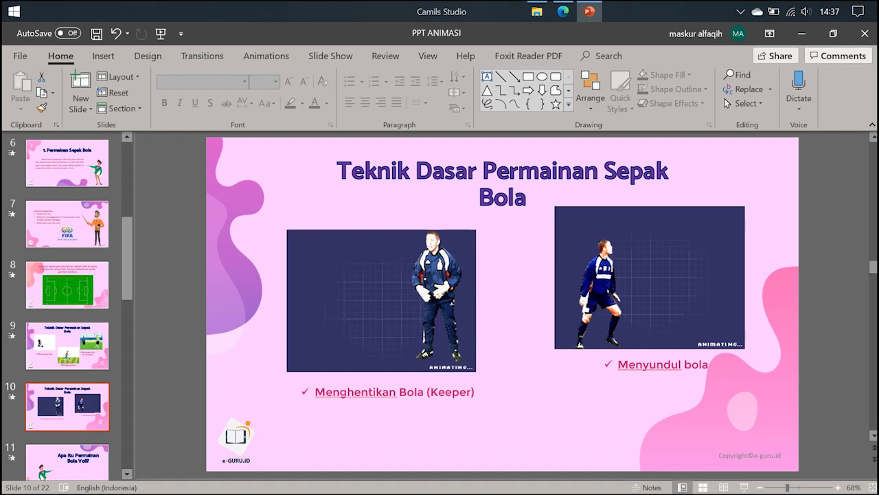
Insert Voice 009_sd on slide 10 and move its icon to the left edge.
click(104, 55)
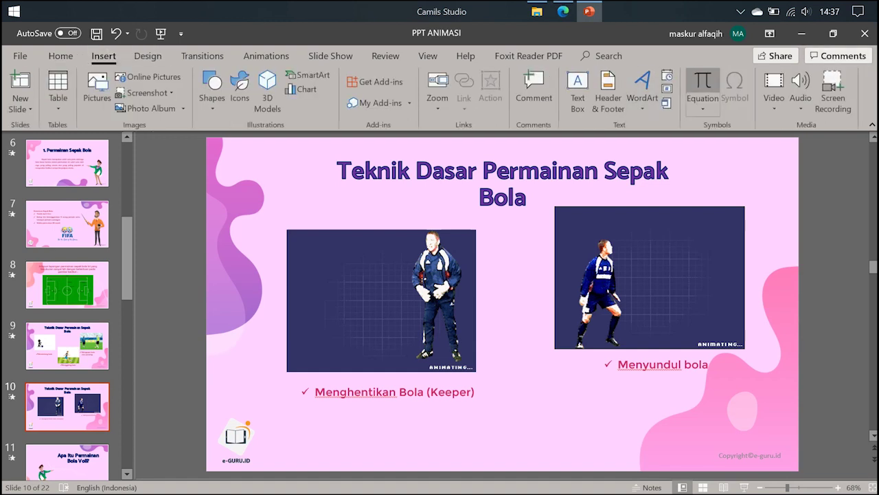
click(801, 100)
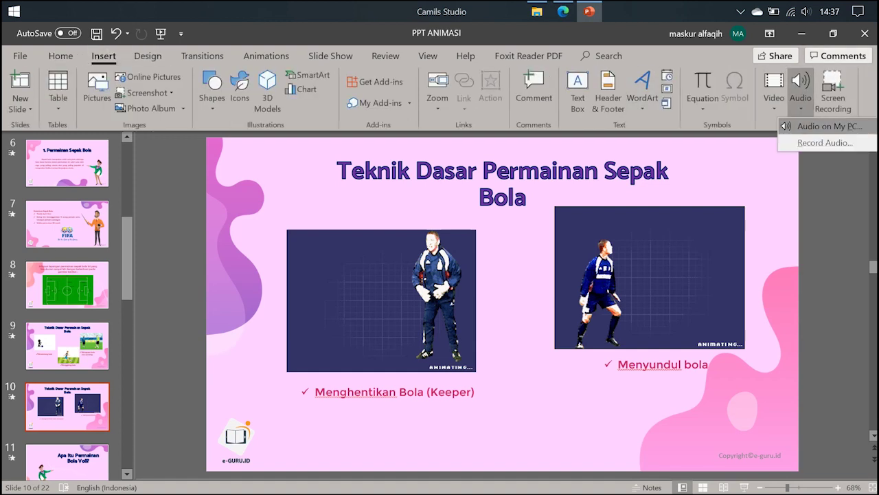
click(829, 126)
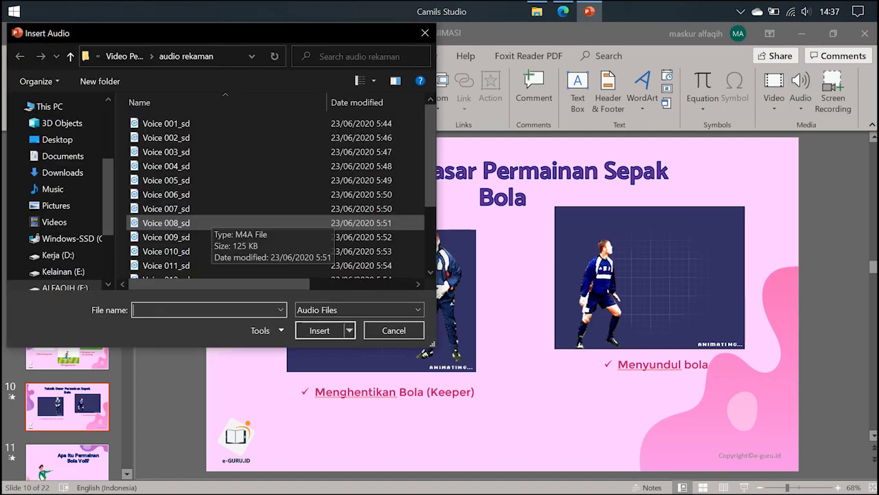
click(206, 237)
key(Return)
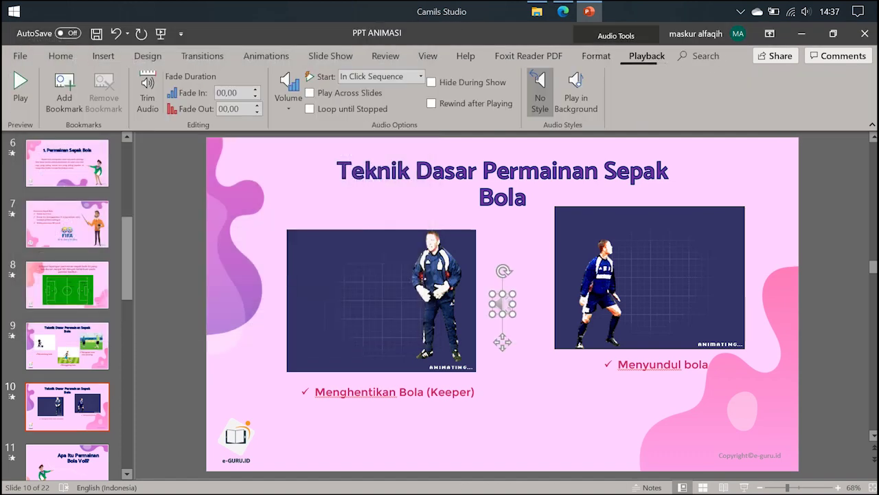
drag(498, 303, 179, 287)
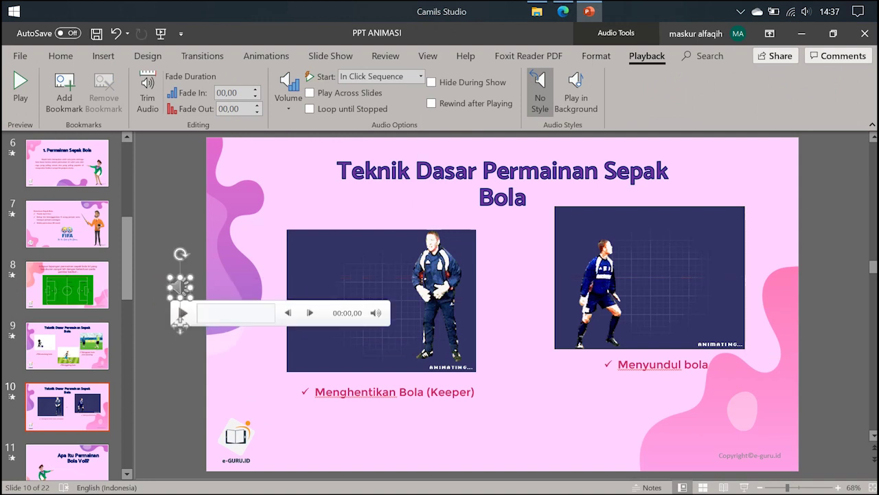
Preview the 00:09,28 narration, pause it, then cut the clip from the slide.
click(182, 313)
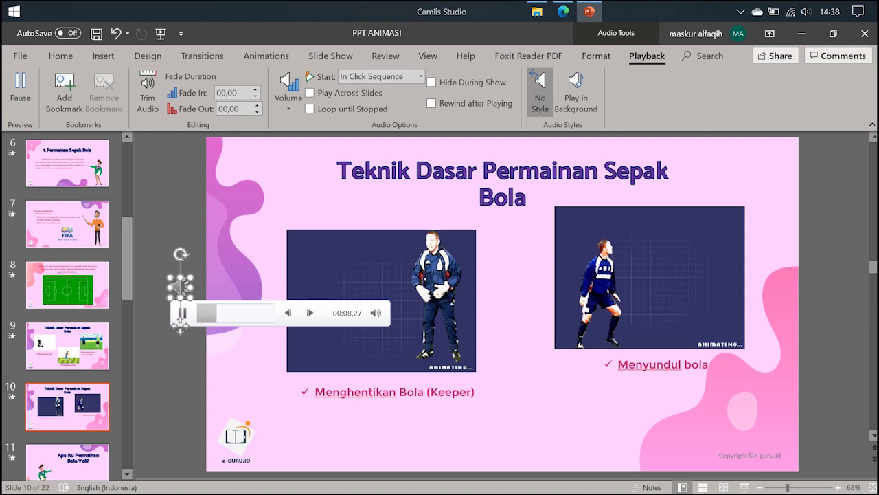
click(182, 320)
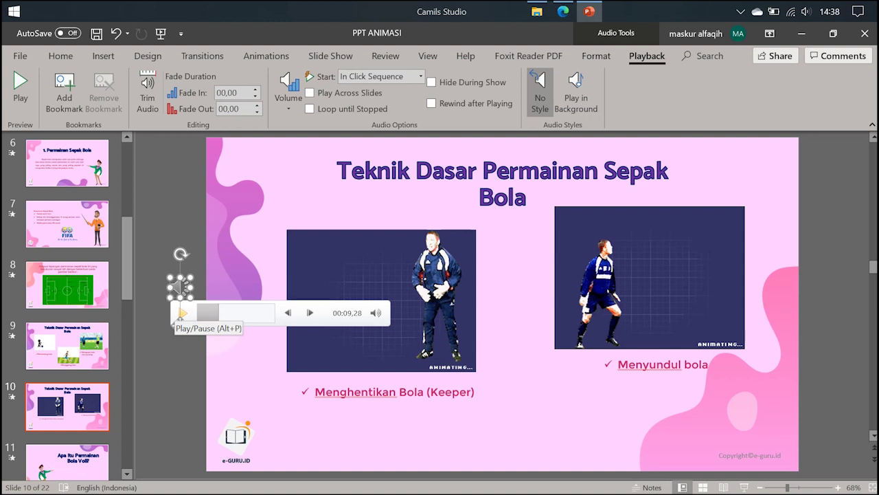
key(Escape)
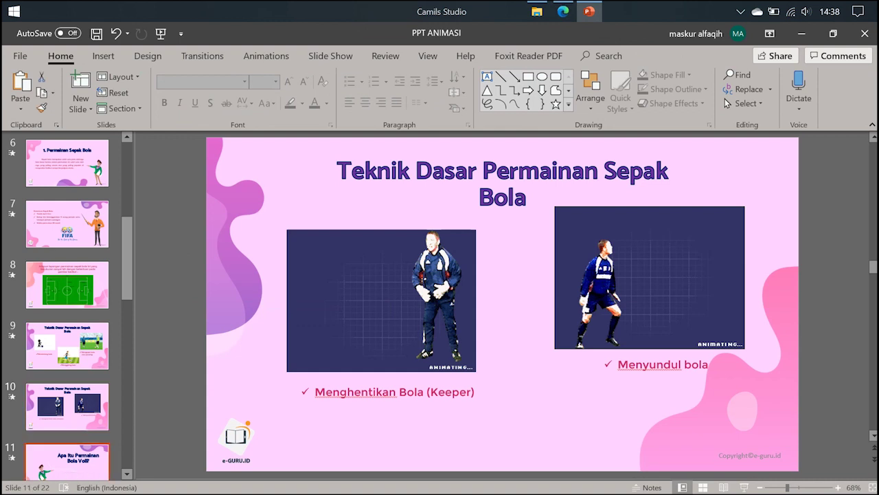
Paste the narration clip onto slide 11 and insert Voice 011_sd onto slide 12.
key(Page_Down)
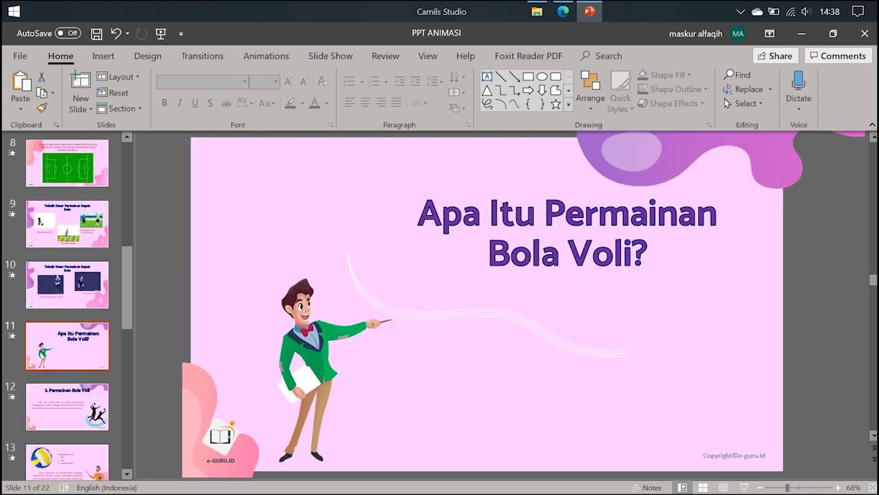
key(ctrl+v)
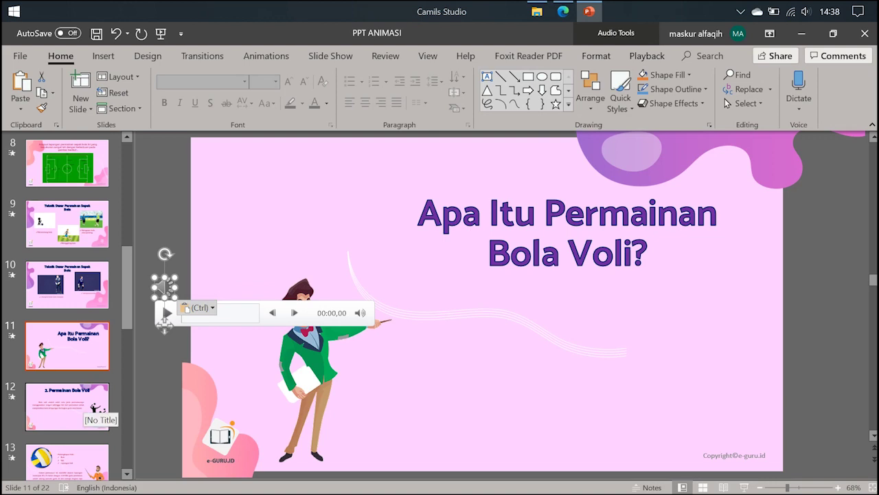
click(89, 409)
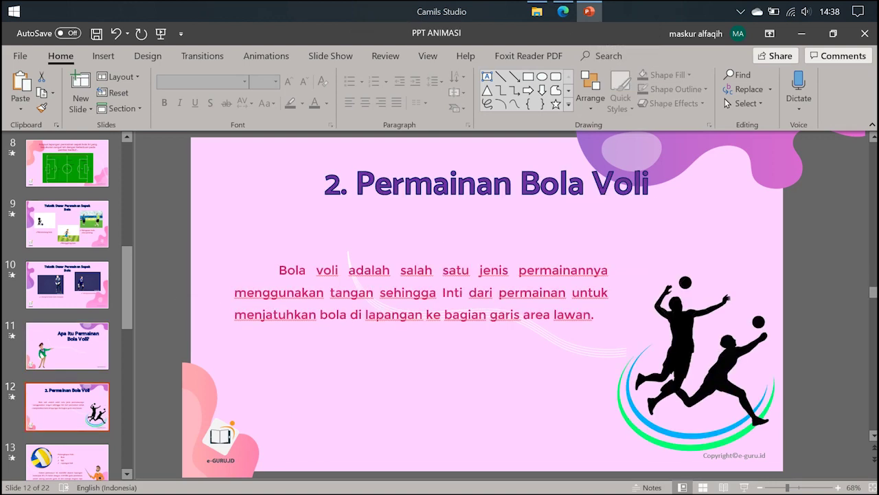
click(103, 56)
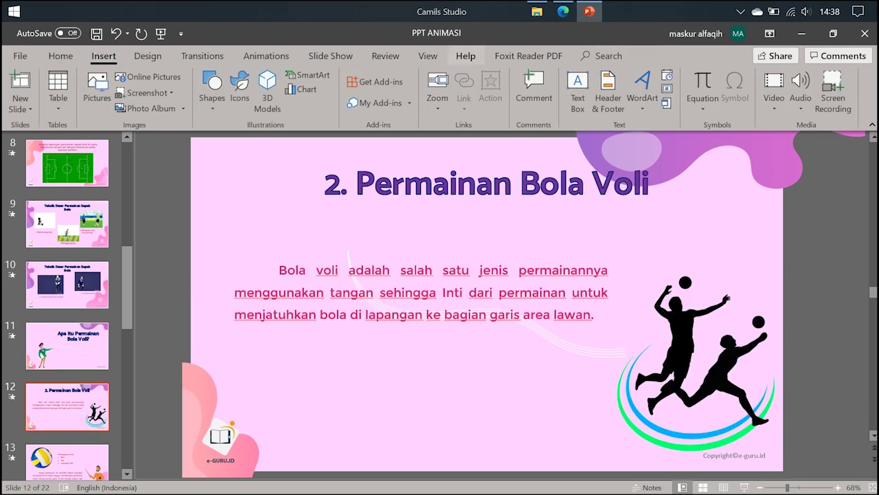
click(801, 99)
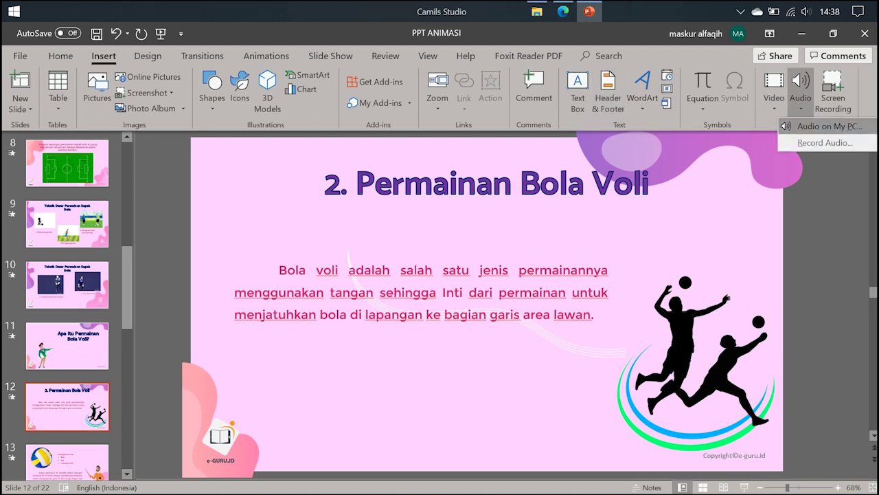
click(807, 122)
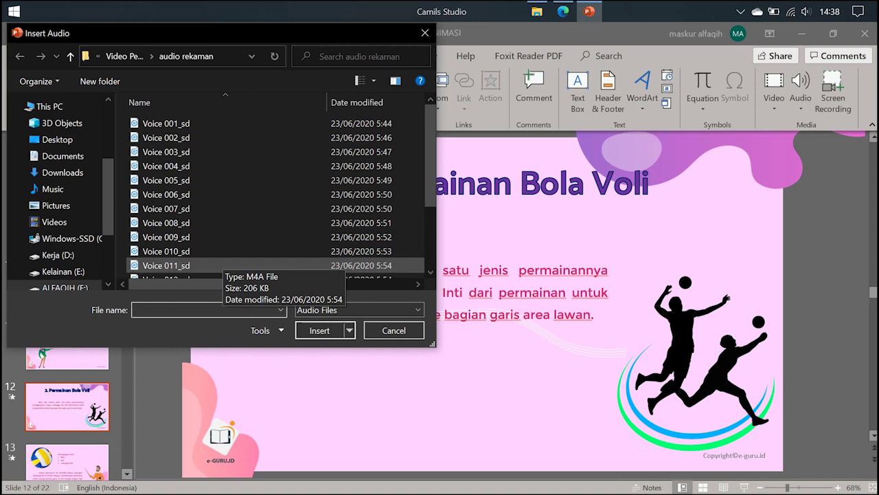
double_click(206, 265)
click(68, 460)
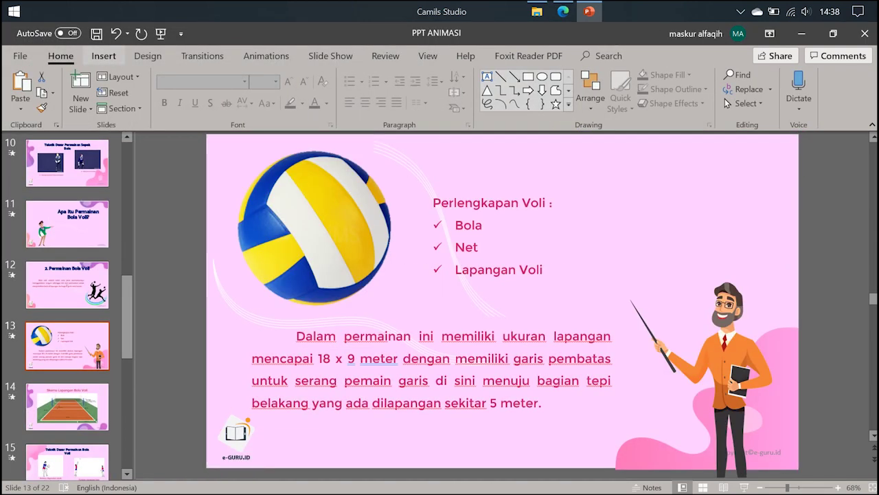
Insert Voice 012_sd onto slide 13 and drag its speaker icon to the left edge.
click(103, 55)
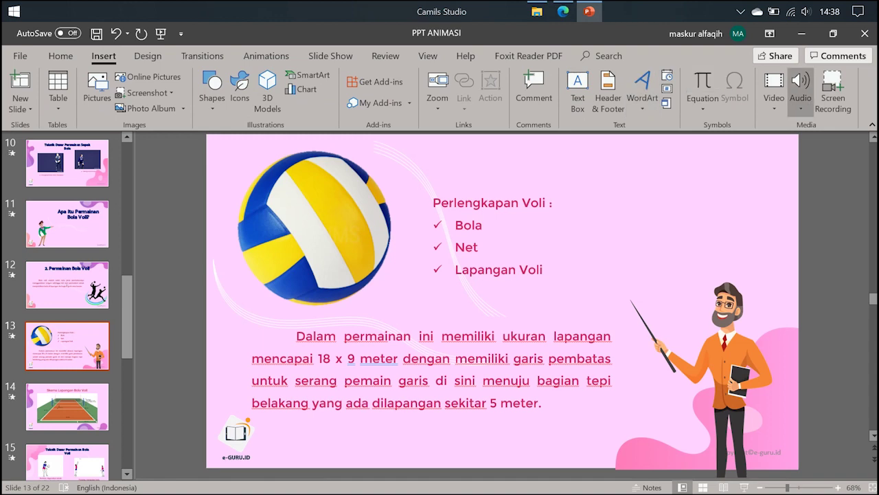
click(801, 102)
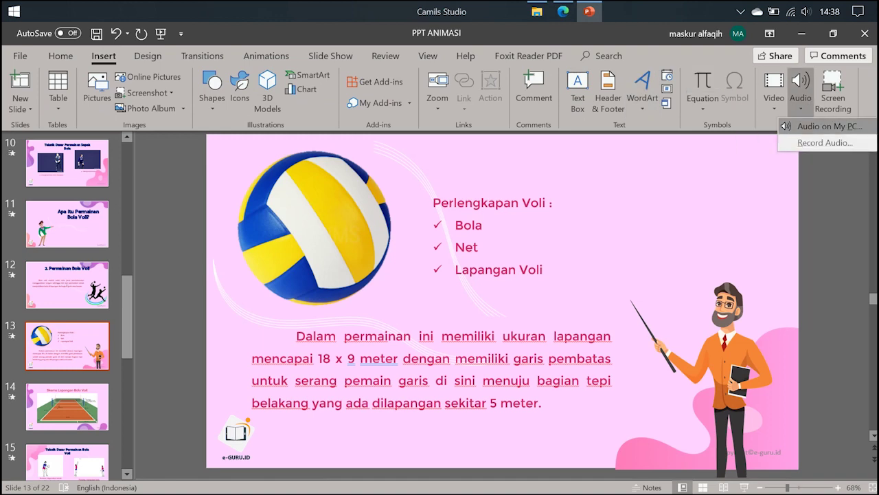
click(829, 126)
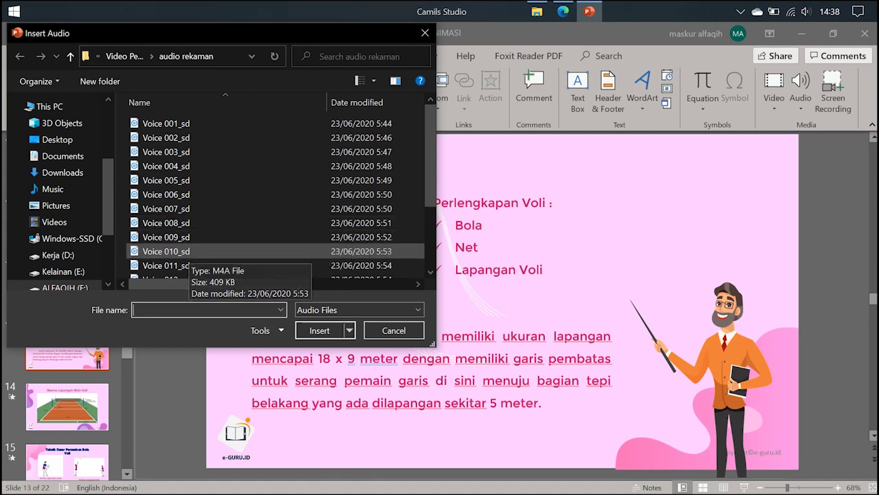
scroll(180, 254, down, 1)
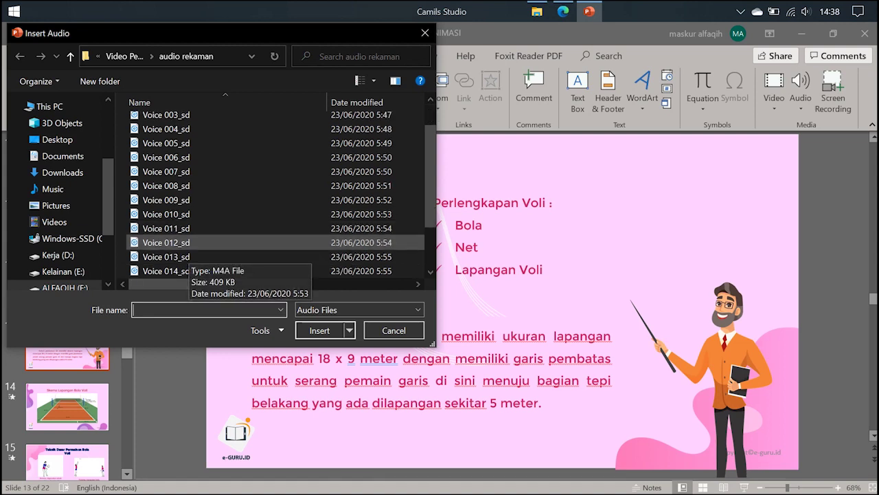
double_click(167, 243)
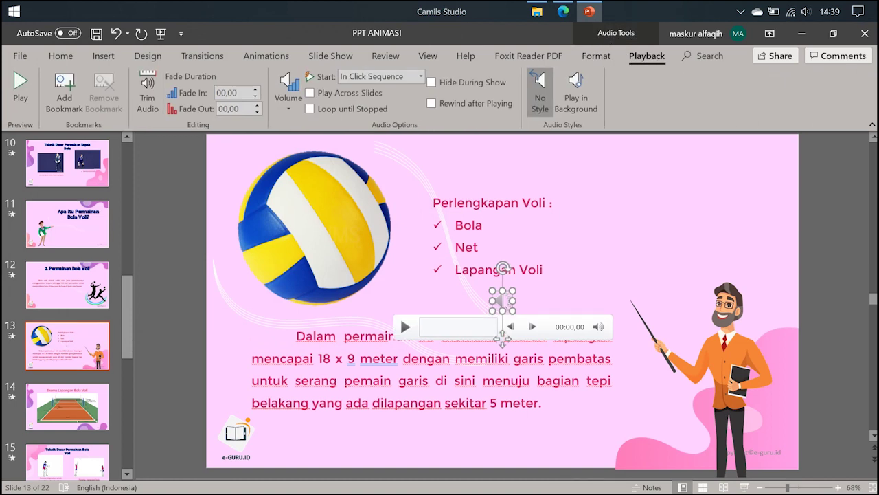
drag(502, 336, 177, 334)
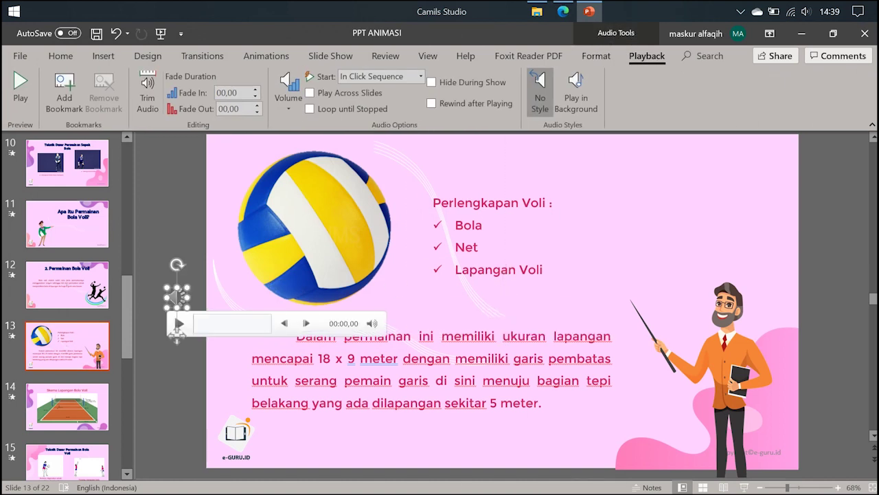
click(67, 407)
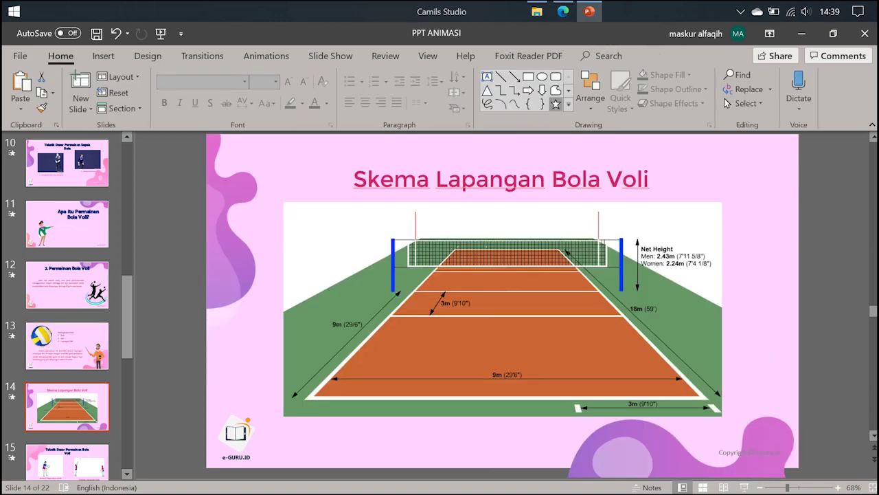
Insert a narration recording onto slide 14 and move its audio icon to the left edge.
click(104, 56)
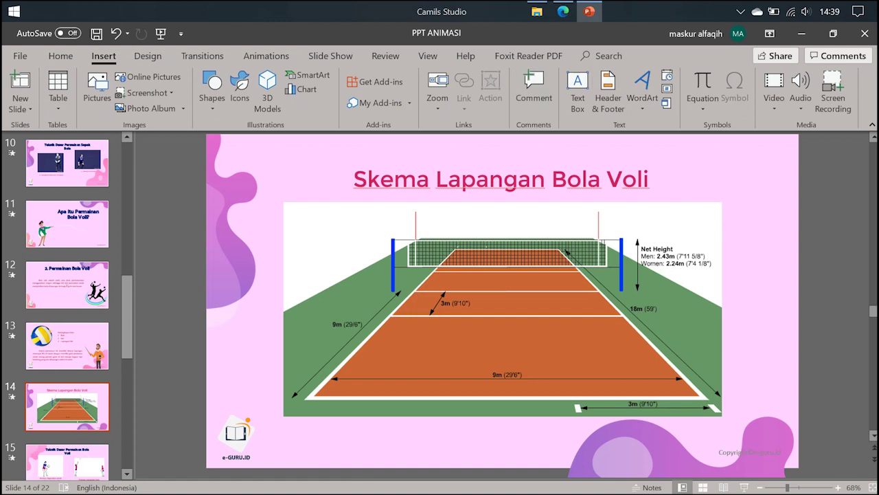
click(800, 97)
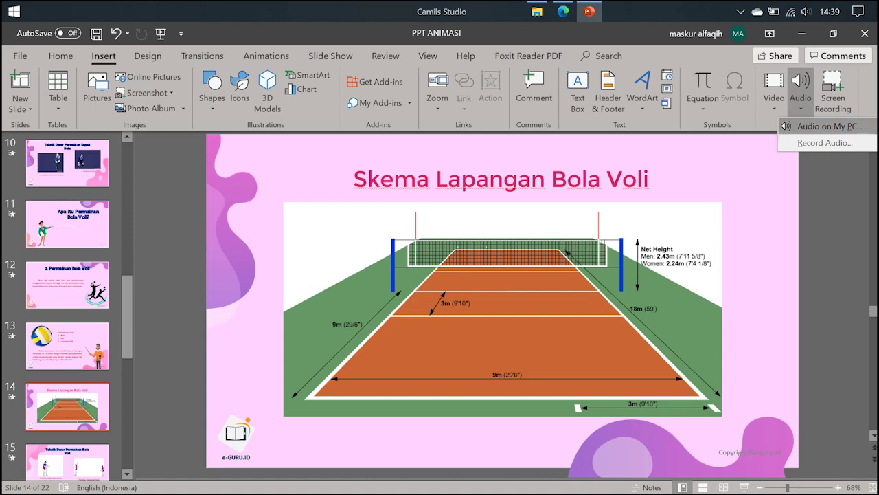
click(820, 125)
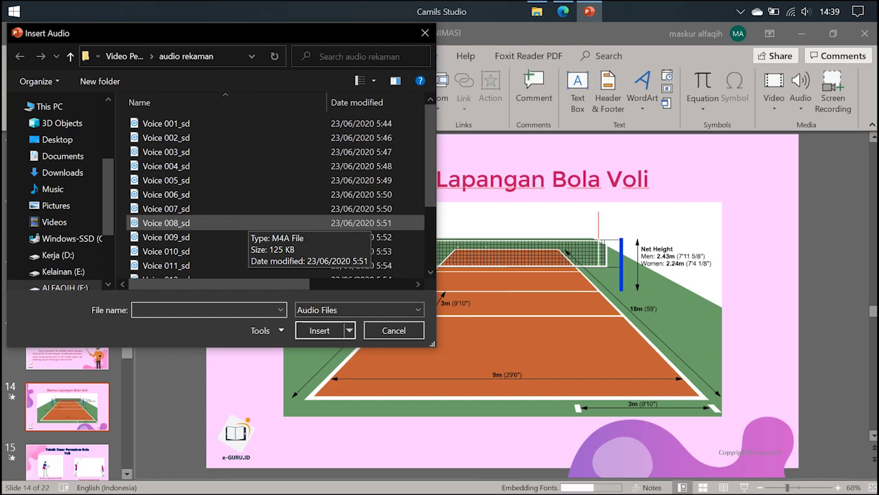
click(206, 194)
scroll(207, 194, down, 2)
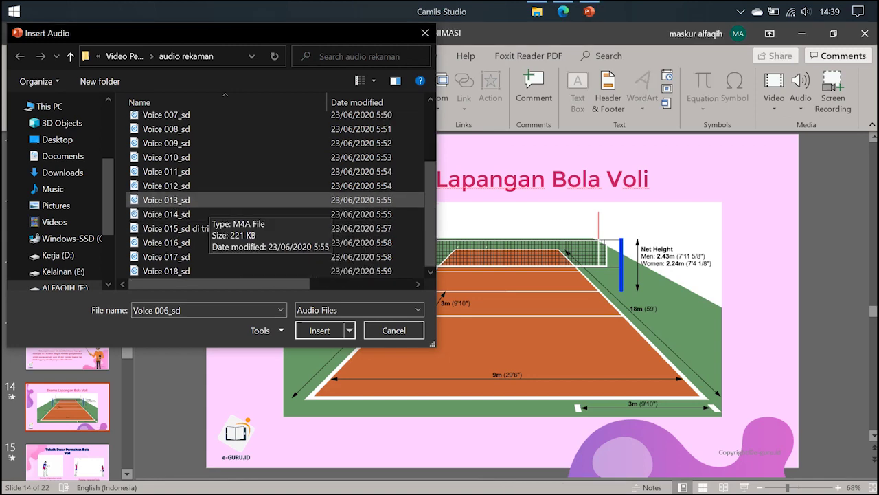
double_click(199, 200)
drag(501, 293, 174, 289)
Deselect the audio clip and open slide 15, Teknik Dasar Permainan Bola Voli.
click(67, 405)
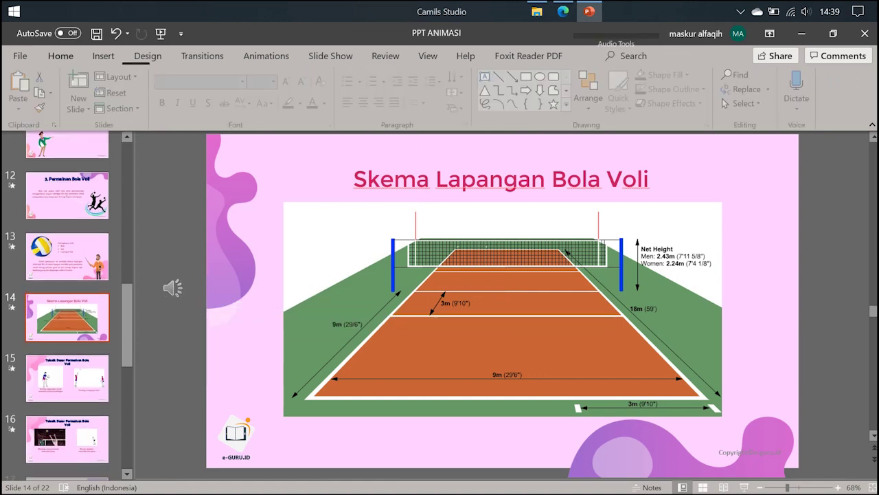
scroll(68, 309, down, 4)
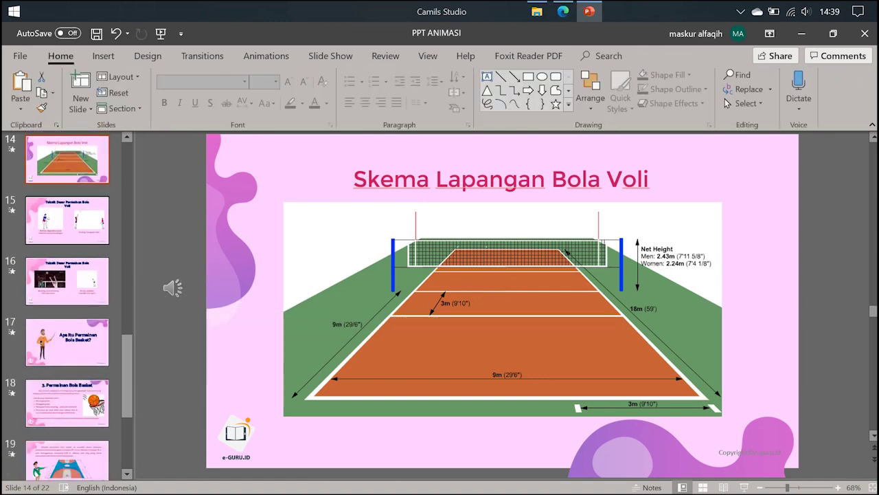
click(67, 220)
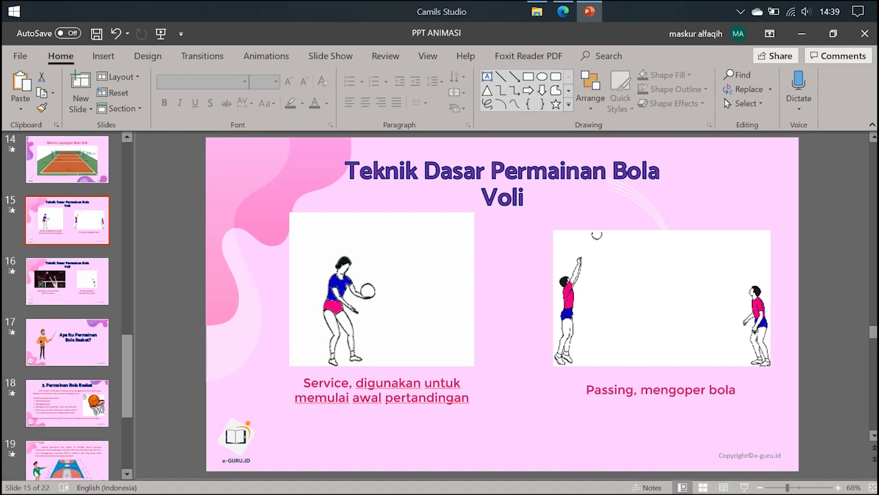
Insert Voice 015_sd di trim onto slide 15 and place its audio icon at the left edge.
click(103, 56)
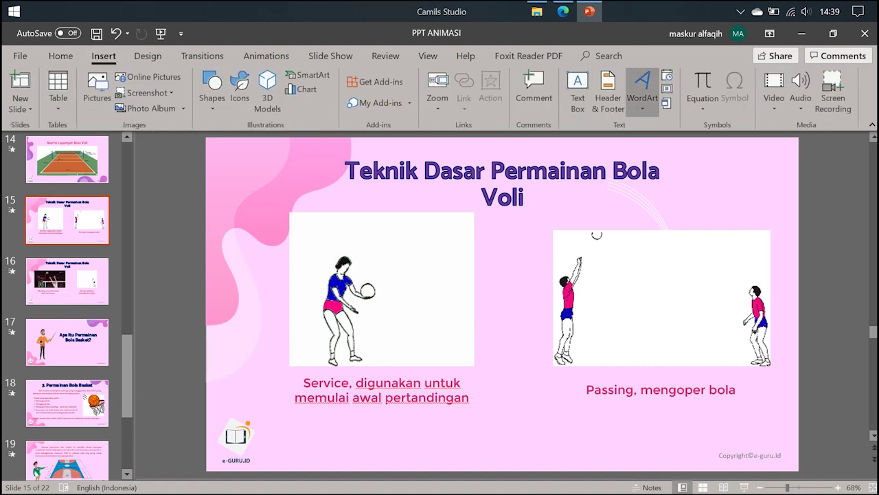
click(800, 93)
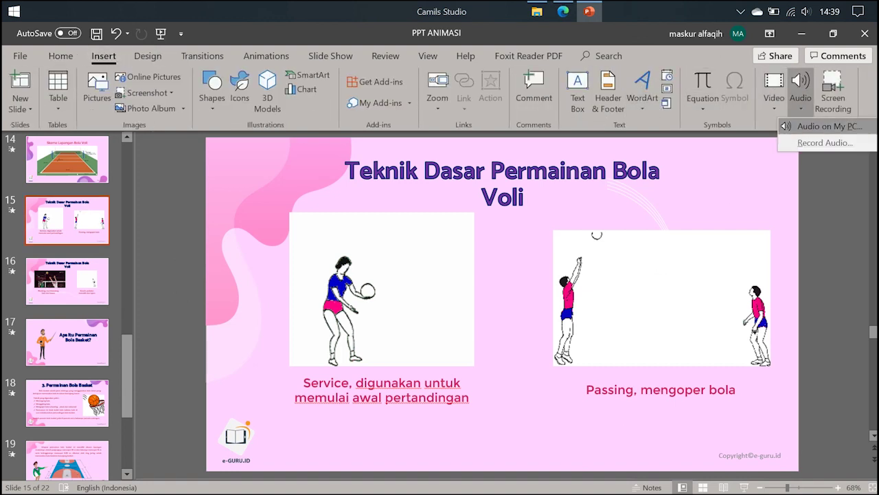
click(824, 140)
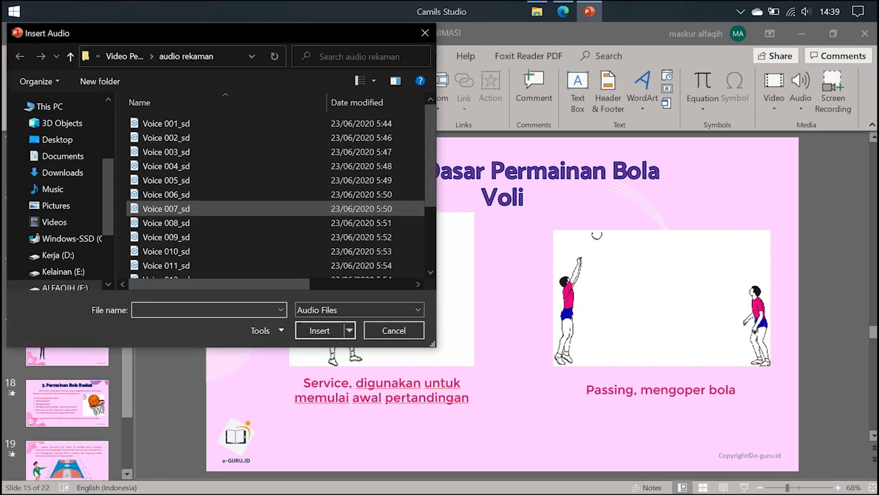
scroll(189, 240, down, 1)
scroll(189, 244, down, 1)
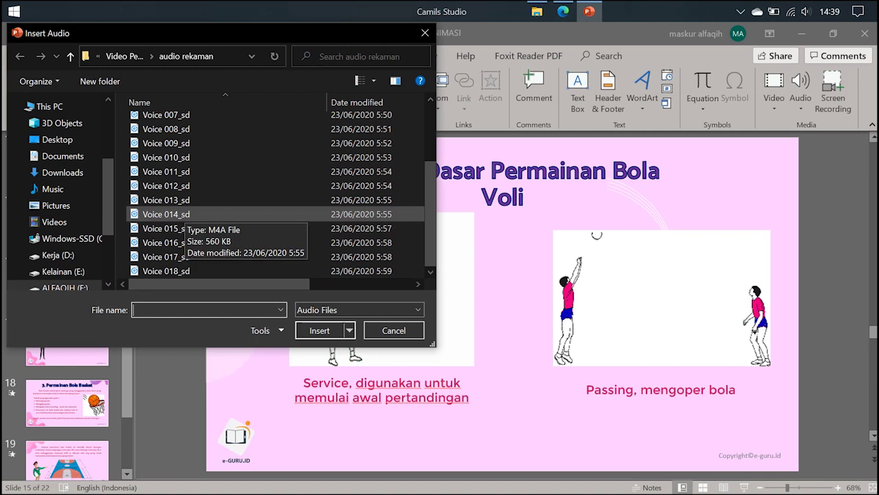
click(169, 228)
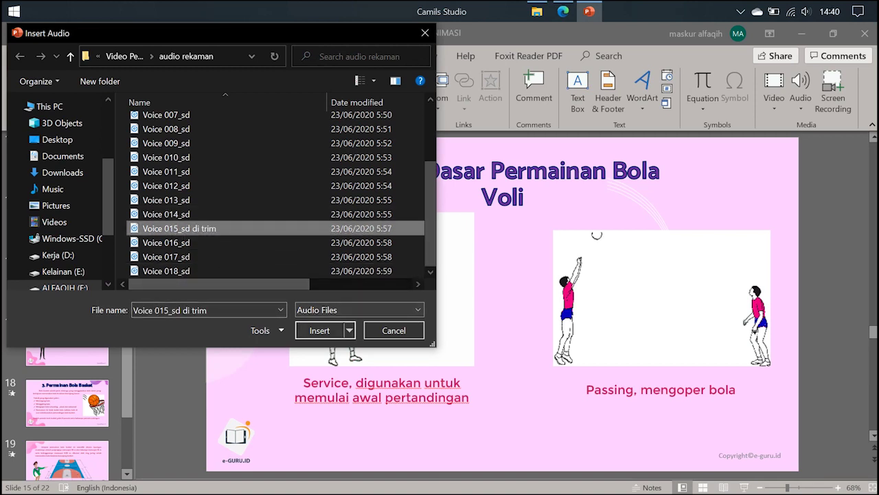
click(320, 330)
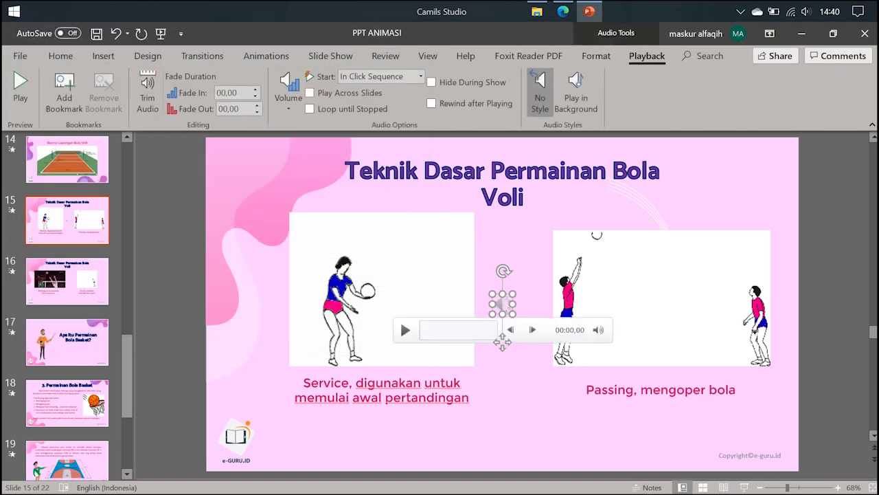
drag(502, 341, 176, 323)
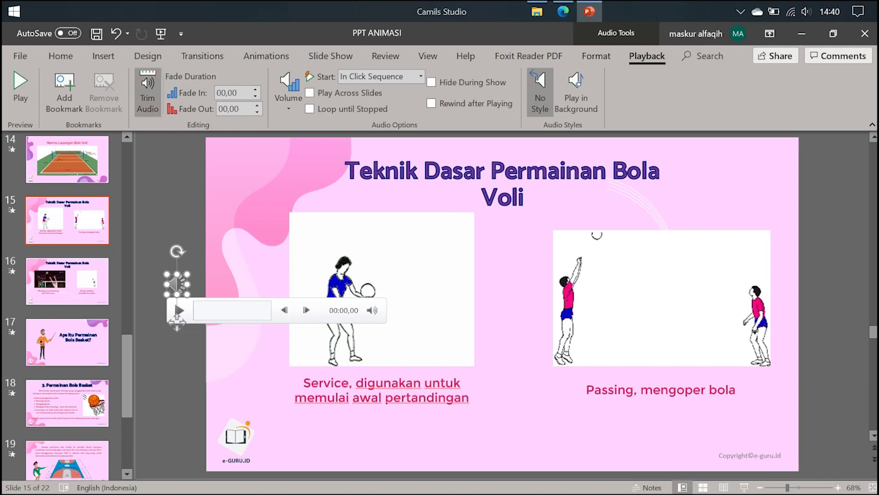
Trim slide 15's narration so it ends at 00:18,697, then open slide 16.
click(148, 91)
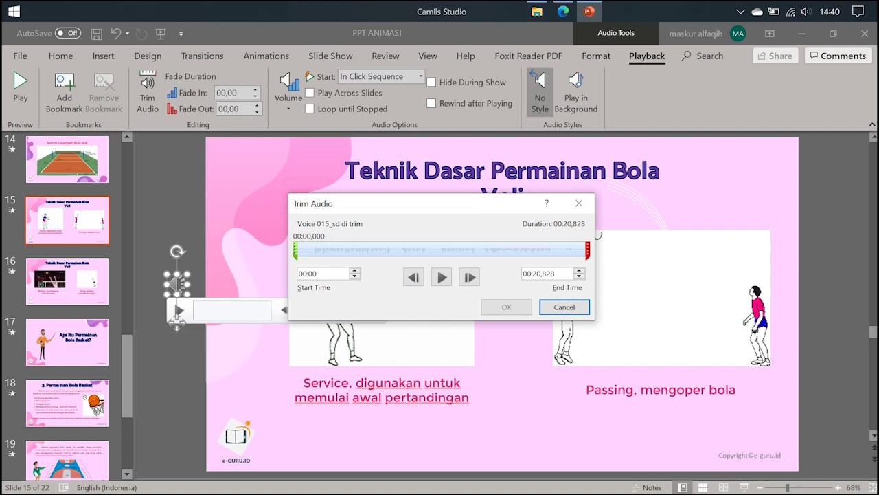
drag(588, 251, 557, 250)
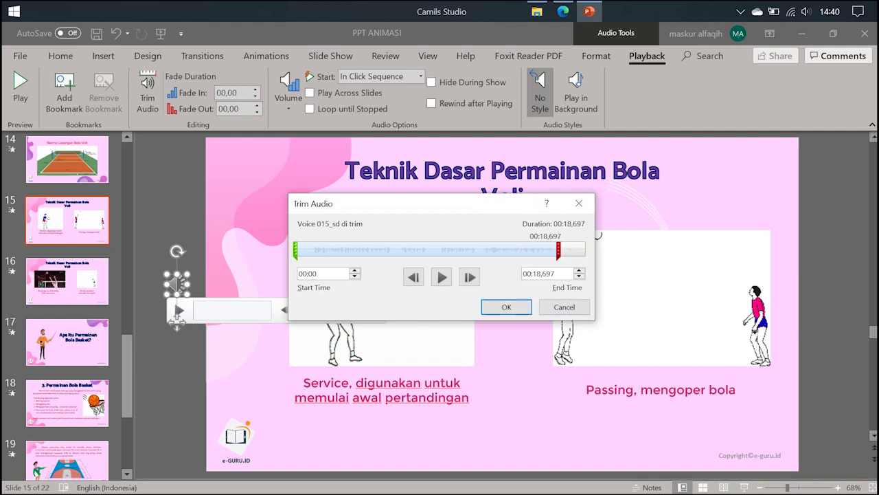
click(507, 307)
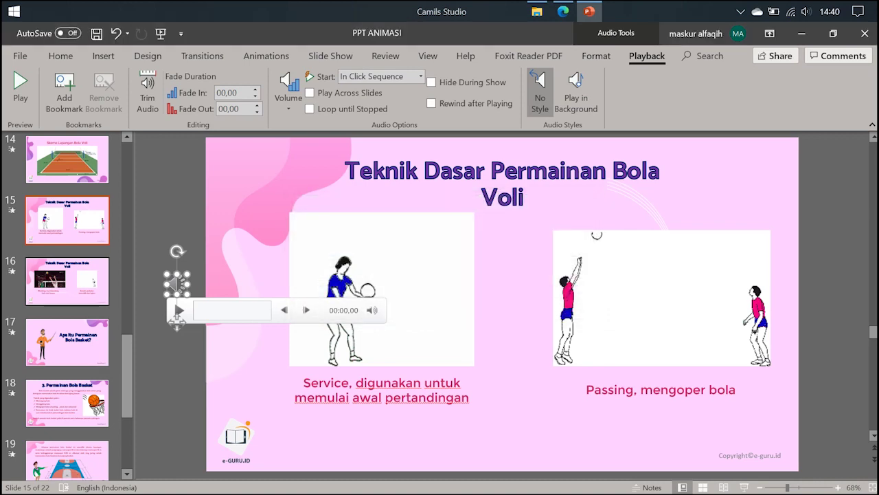
click(90, 301)
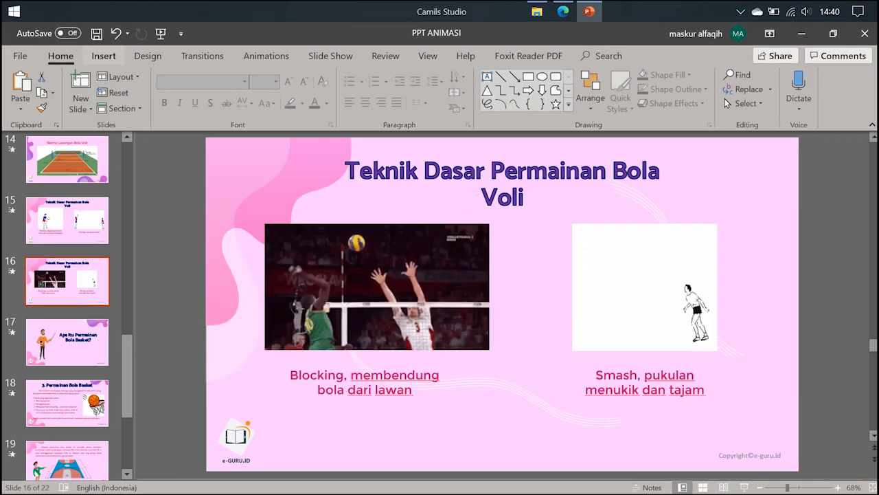
Insert Voice 016_sd onto slide 16 and place its icon at the blocking photo's lower left.
click(104, 56)
click(800, 90)
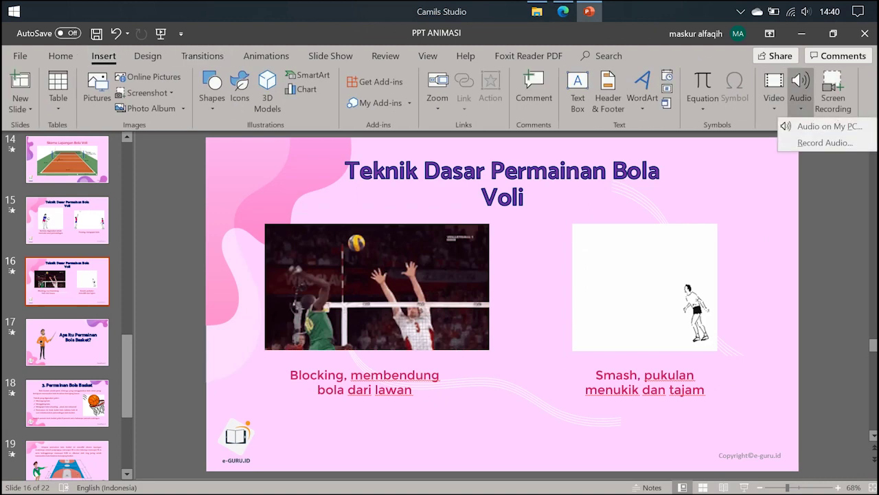
click(828, 125)
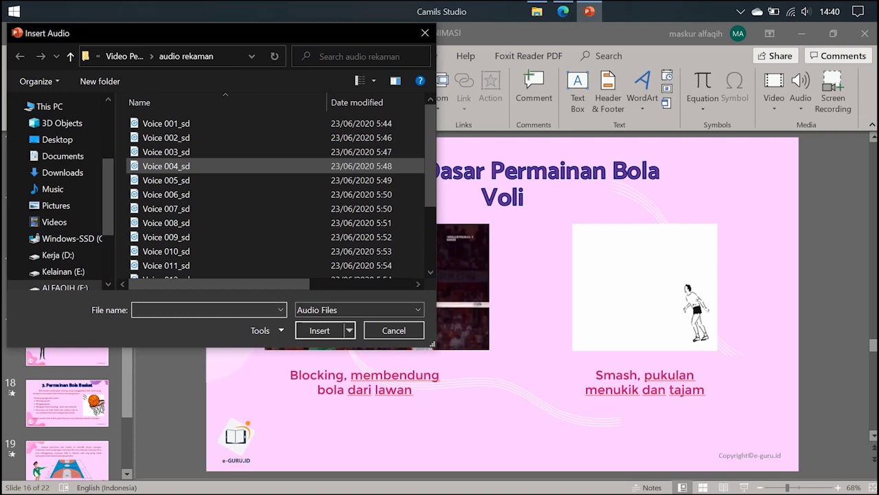
scroll(172, 165, down, 2)
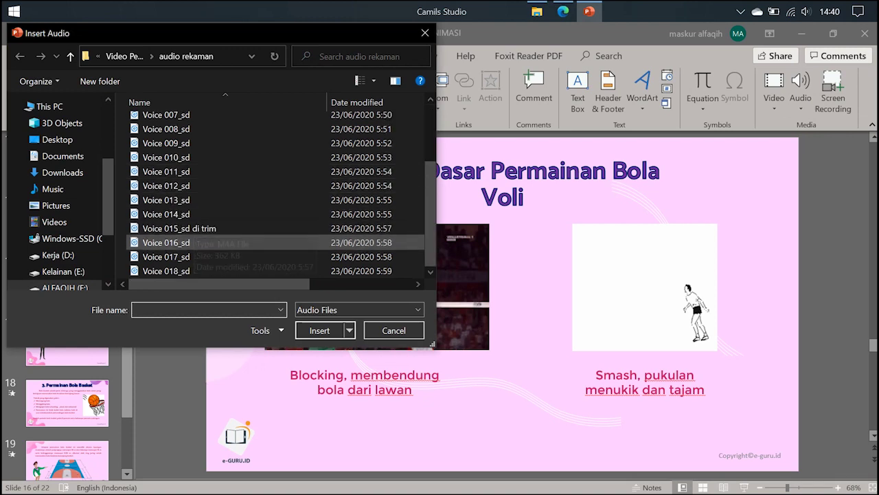
double_click(182, 241)
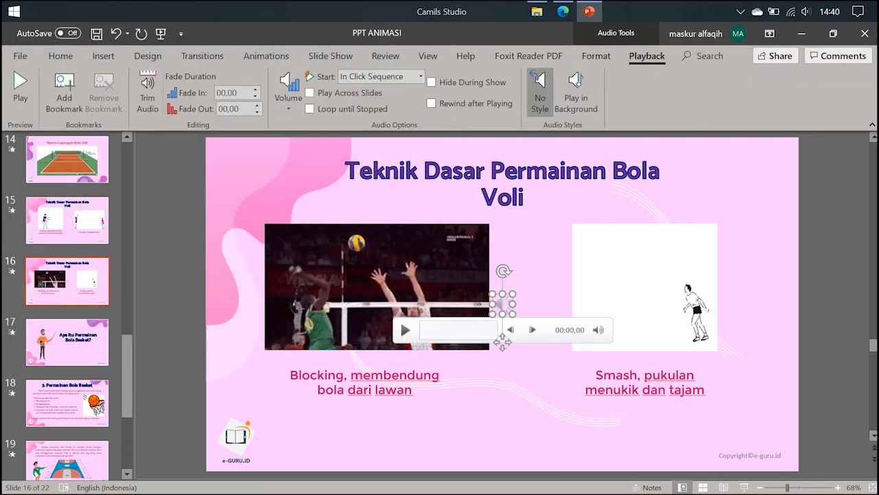
drag(502, 342, 194, 364)
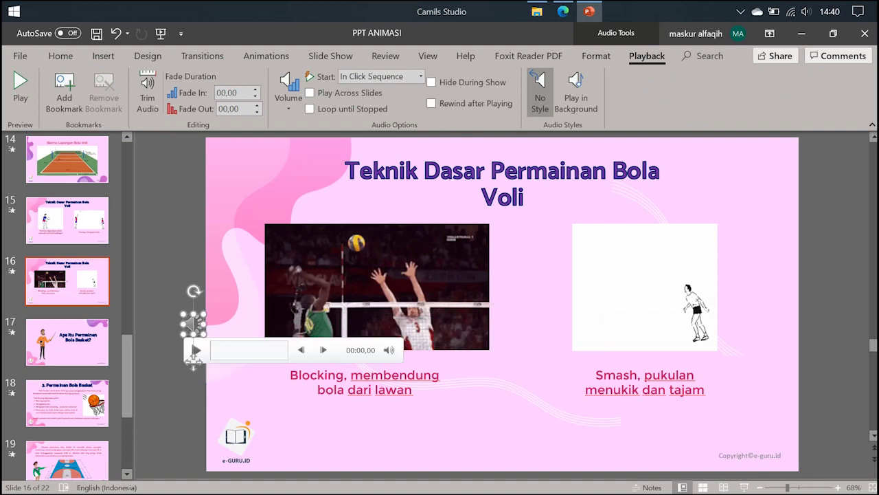
click(67, 341)
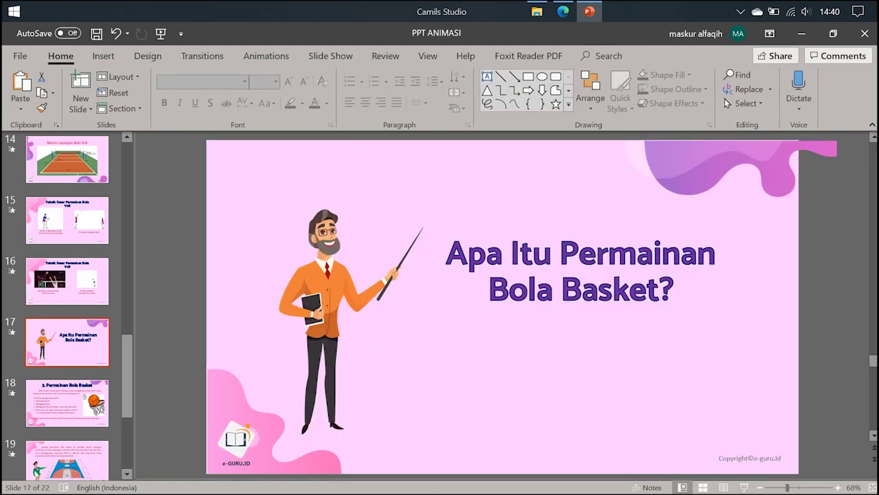
Insert a narration recording onto slide 17 and move its audio icon to the left edge.
click(104, 55)
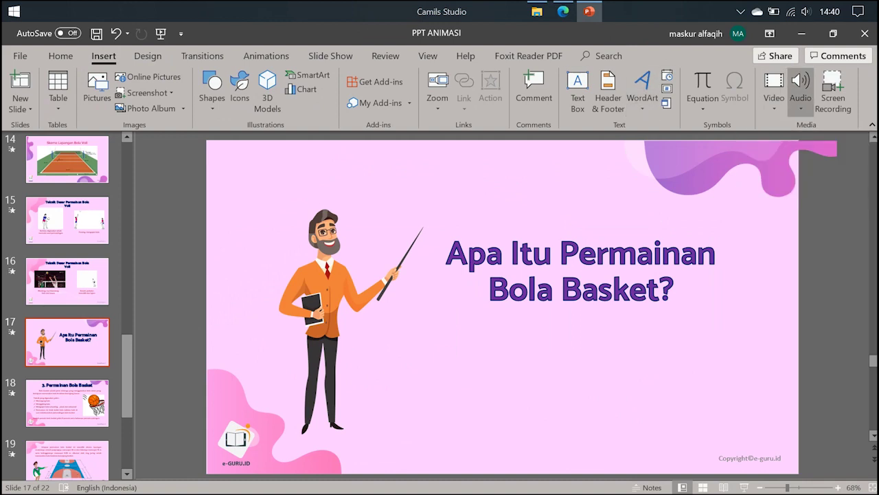
click(800, 93)
click(824, 126)
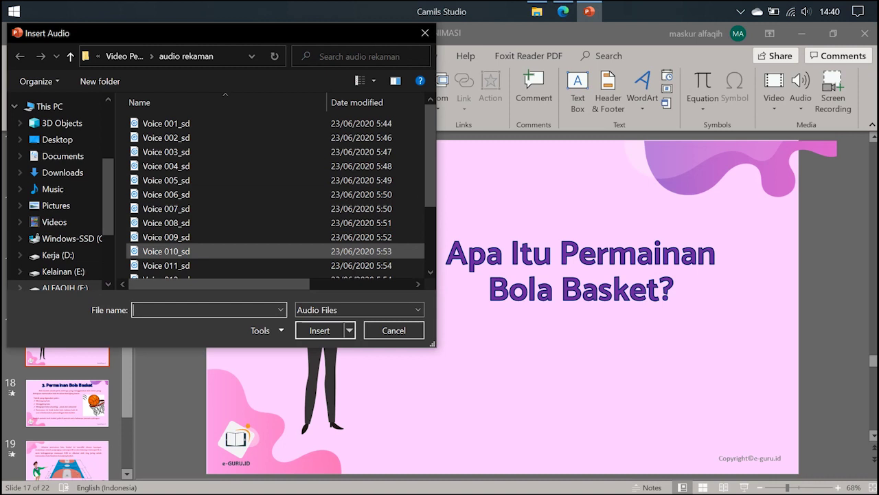
click(165, 251)
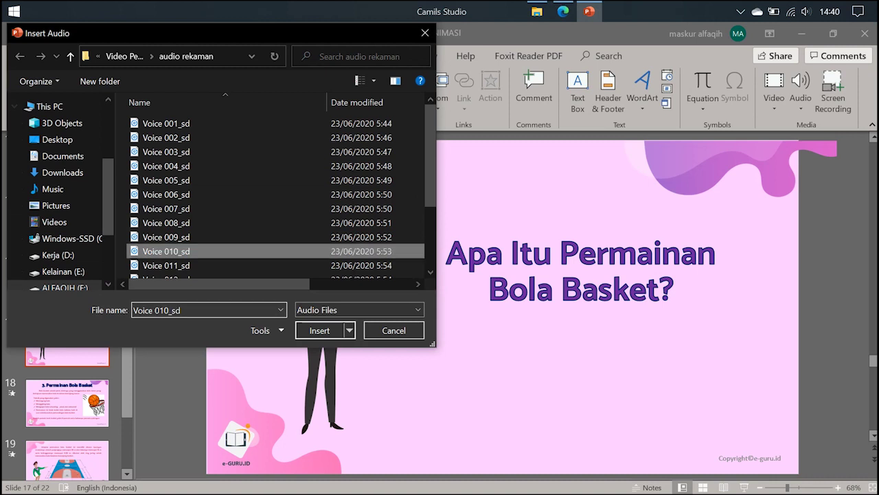
scroll(165, 242, down, 2)
scroll(165, 242, down, 1)
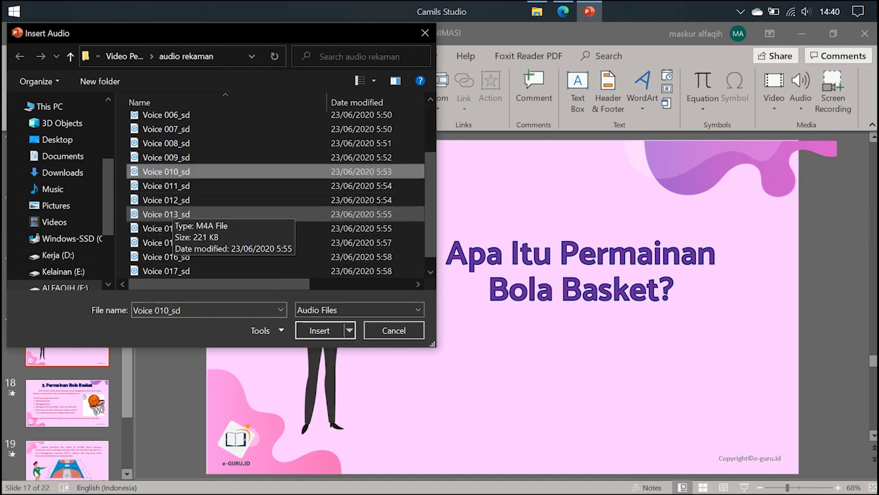
scroll(165, 214, down, 1)
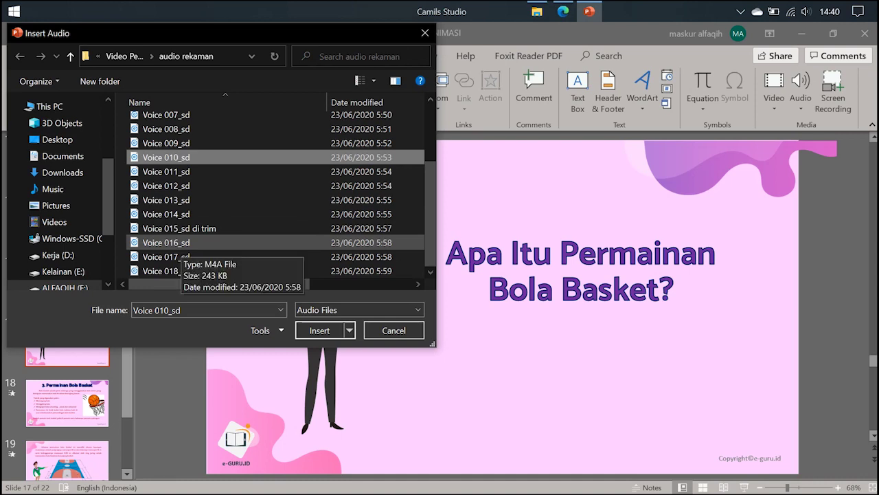
double_click(168, 242)
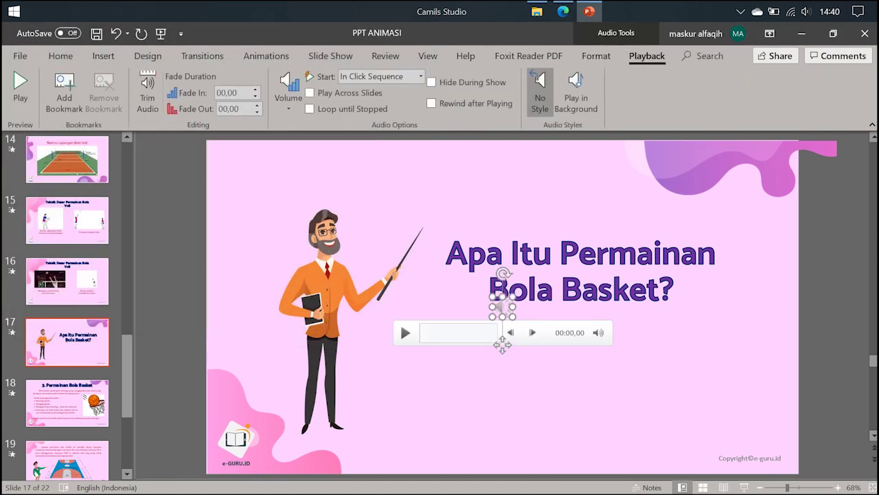
drag(503, 345, 184, 349)
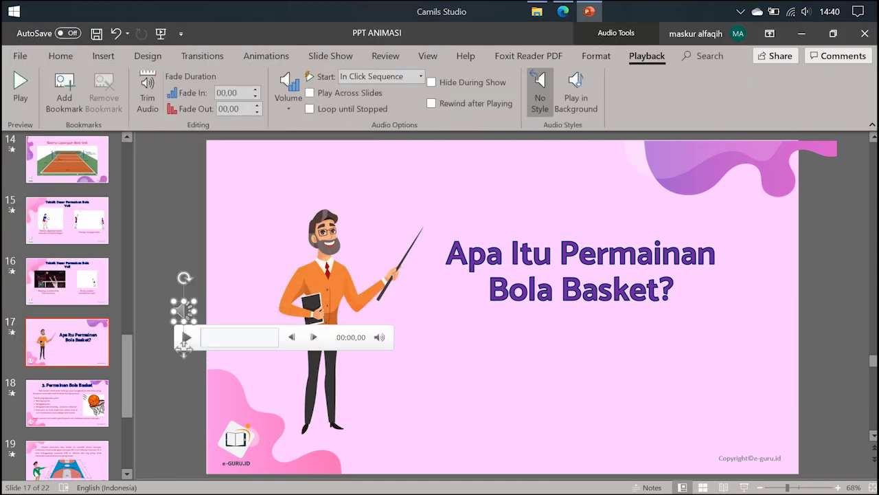
click(67, 403)
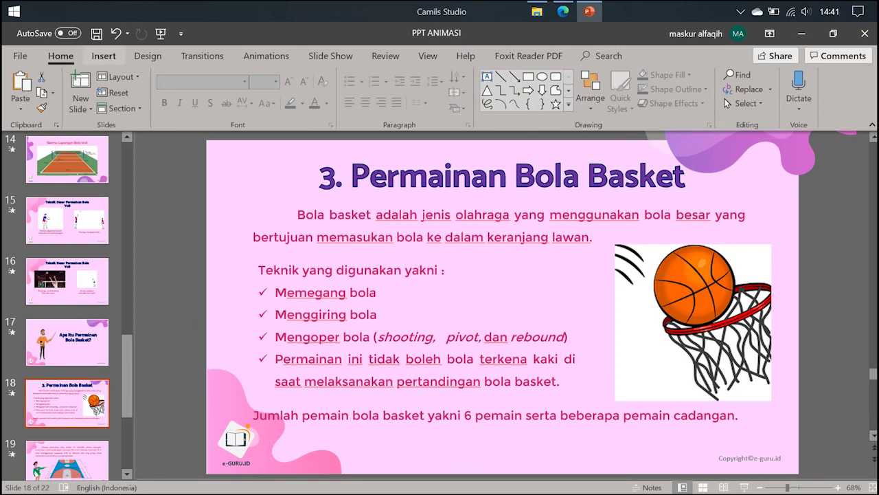
Insert the Voice 017_sd recording onto slide 18.
click(104, 56)
click(801, 92)
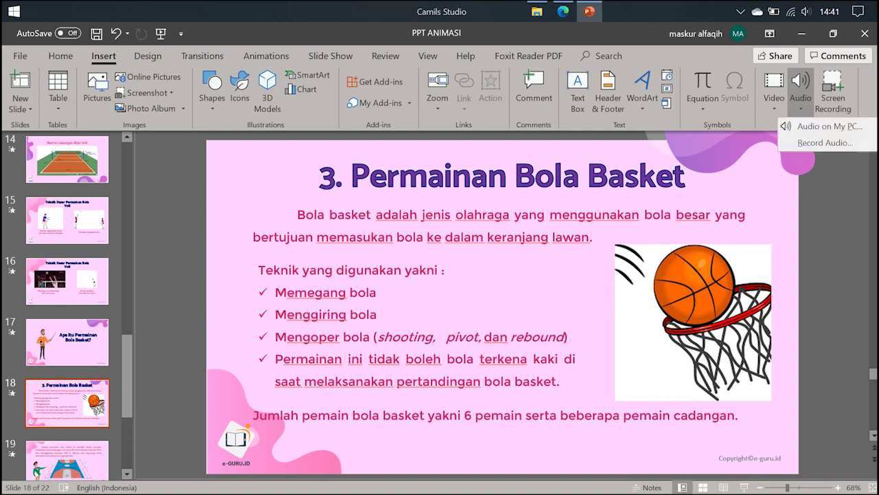
click(821, 123)
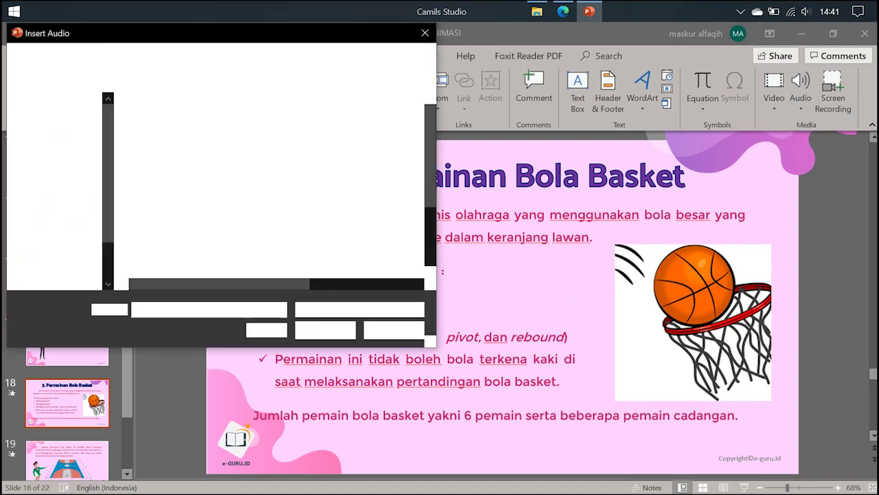
scroll(206, 256, down, 2)
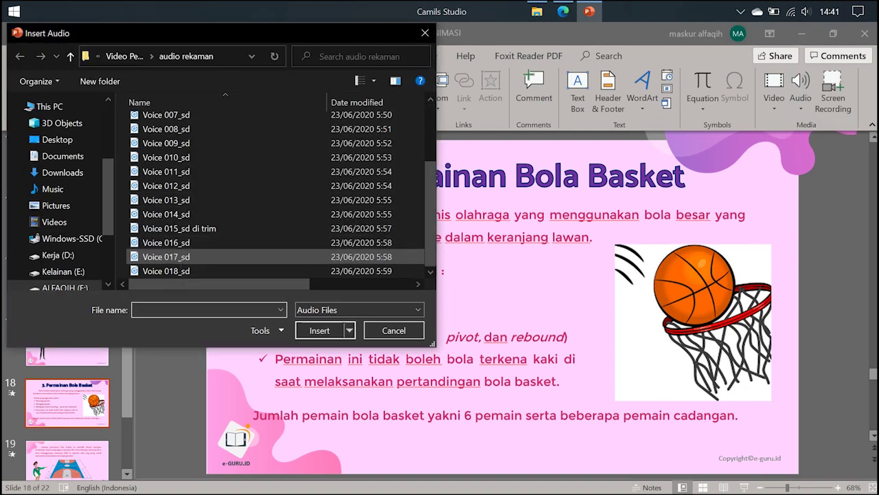
double_click(166, 256)
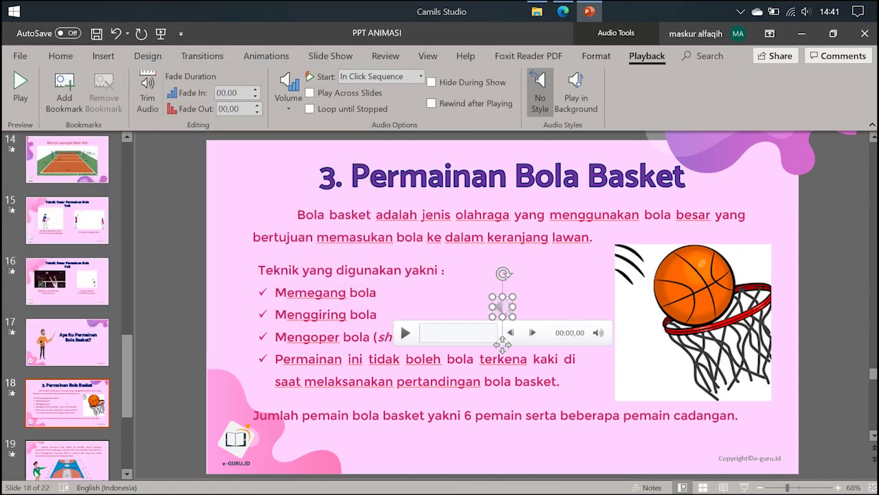
Move slide 18's sound icon to the left edge, then open basketball court slide 19.
key(Escape)
key(Page_Down)
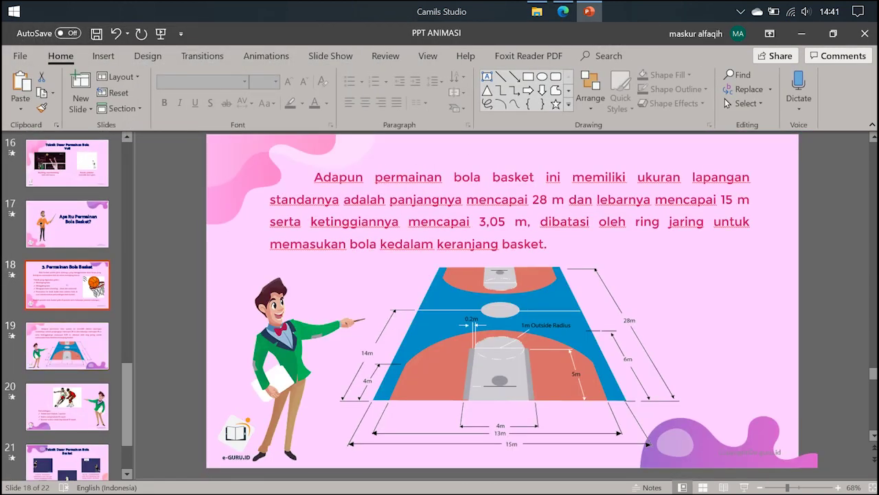
click(67, 284)
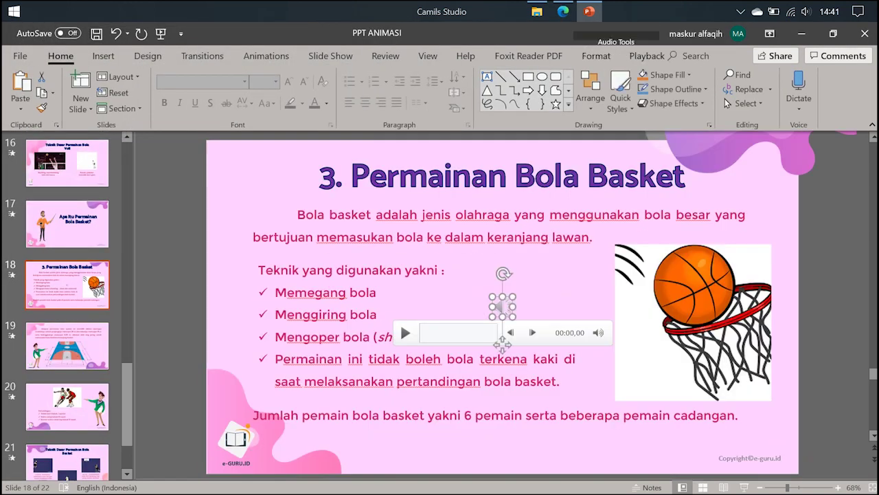
drag(502, 307, 178, 296)
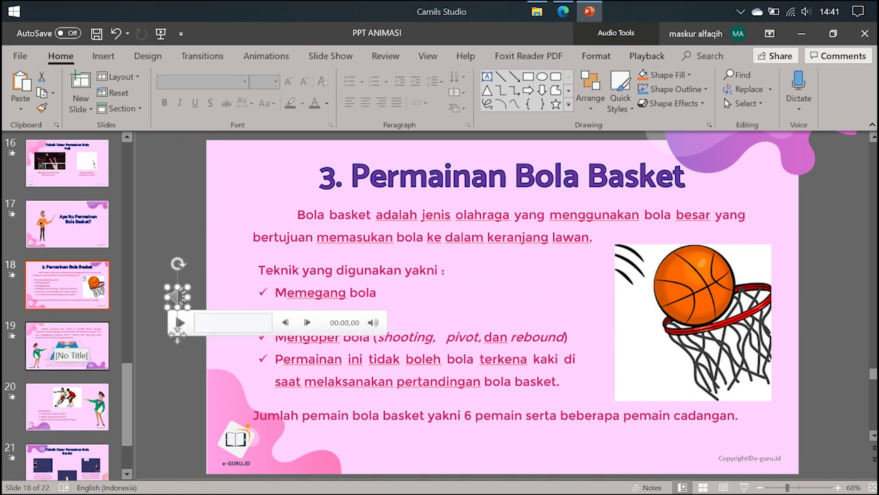
click(53, 346)
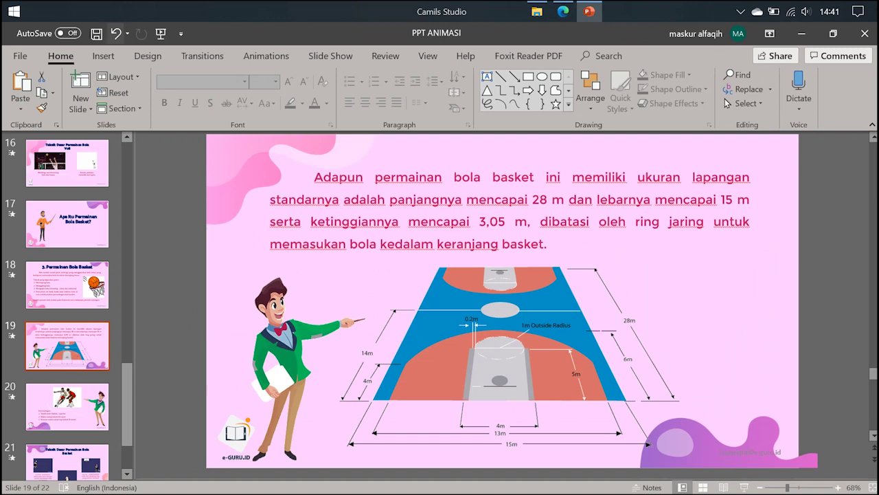
click(103, 56)
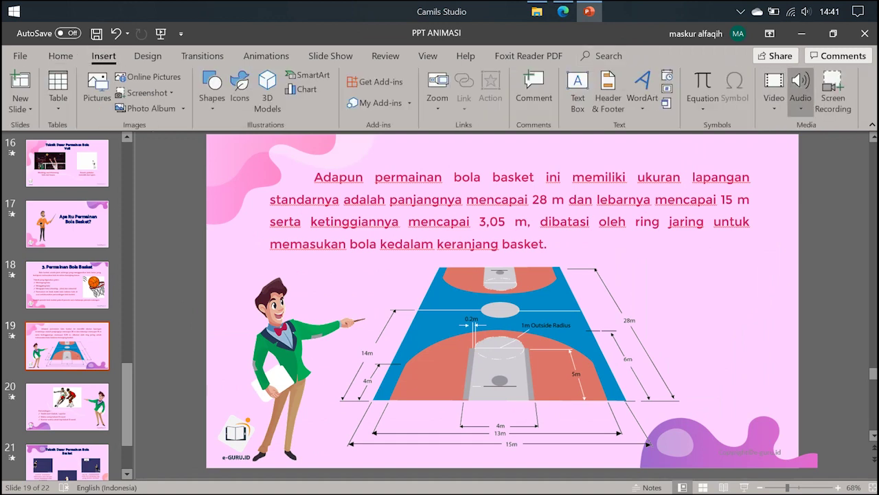
Insert Voice 018_sd onto slide 19, park its icon at the left edge, then open slide 21.
click(801, 93)
click(827, 126)
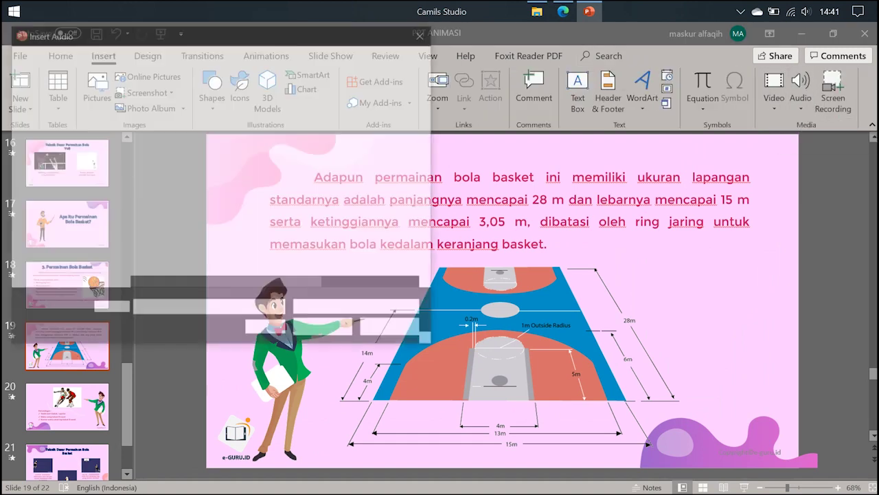
scroll(207, 250, down, 2)
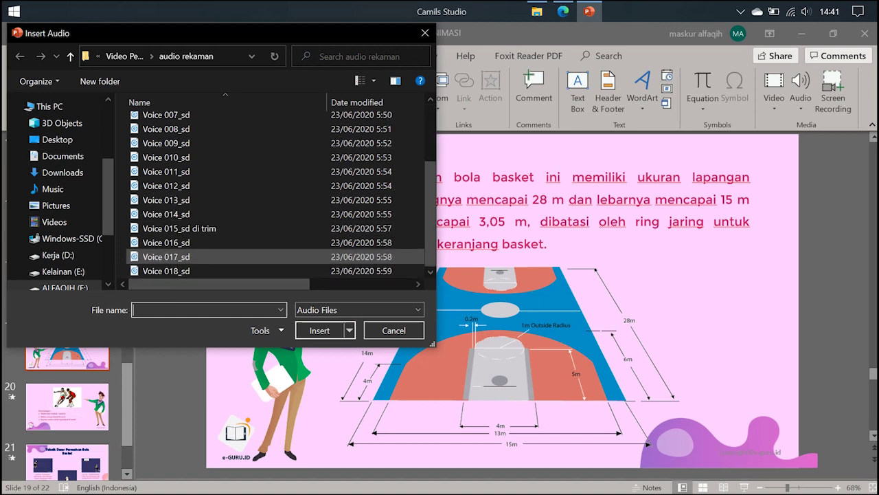
double_click(165, 271)
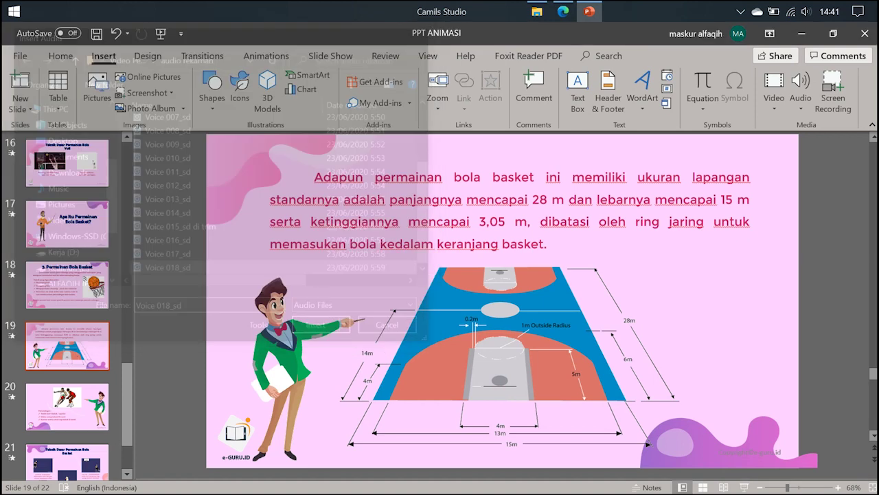
drag(502, 338, 175, 383)
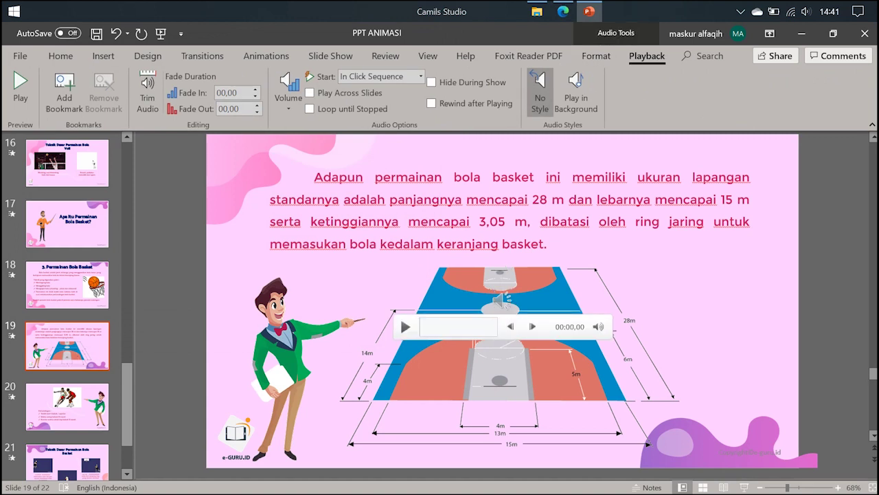
key(Escape)
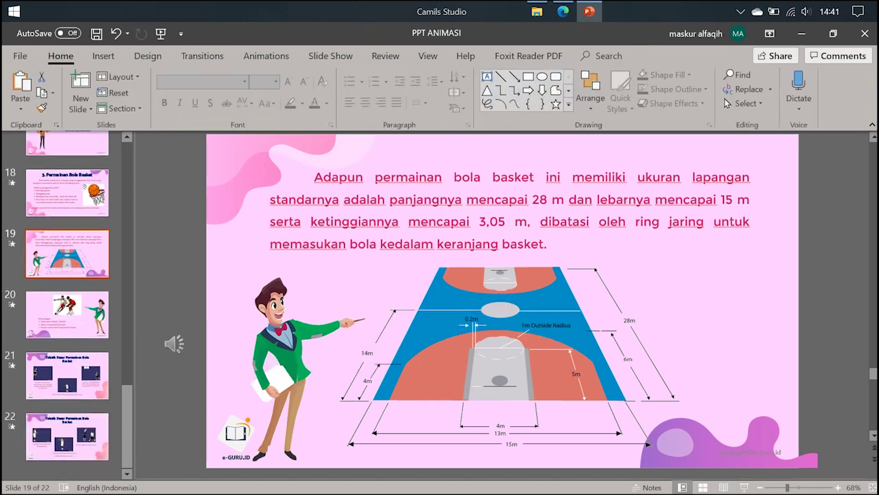
click(67, 314)
click(66, 375)
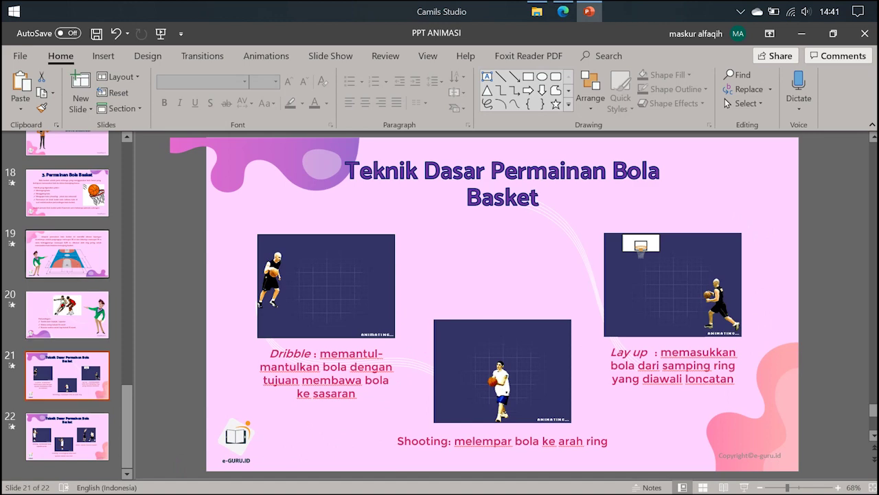
On title slide 1, stretch the PERMAINAN BOLA BESAR title box slightly upward.
scroll(67, 306, up, 5)
scroll(67, 306, up, 5)
scroll(66, 306, up, 5)
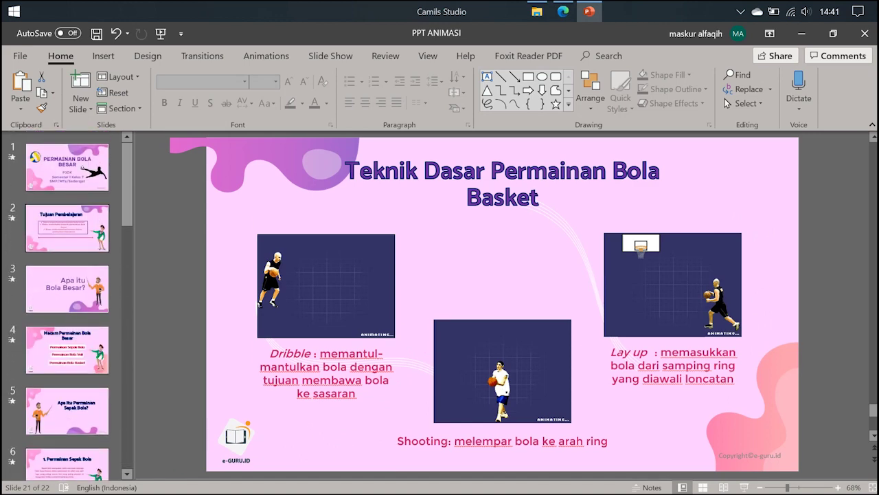
click(67, 167)
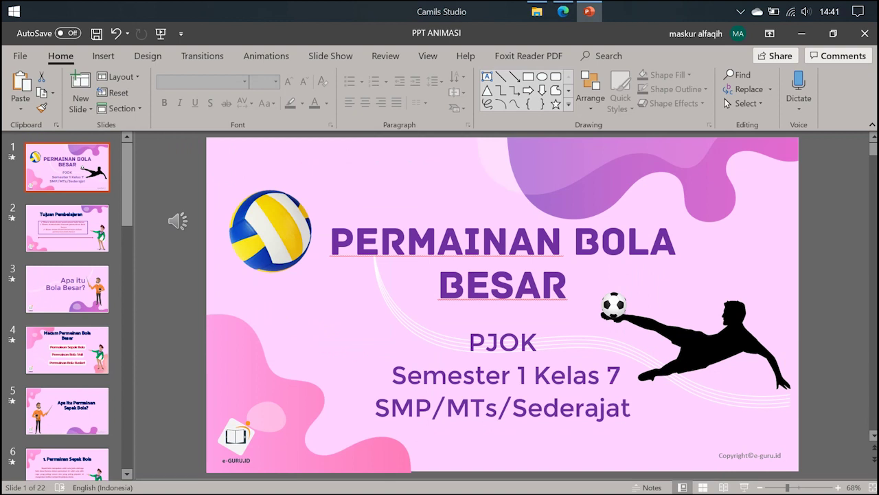
click(379, 242)
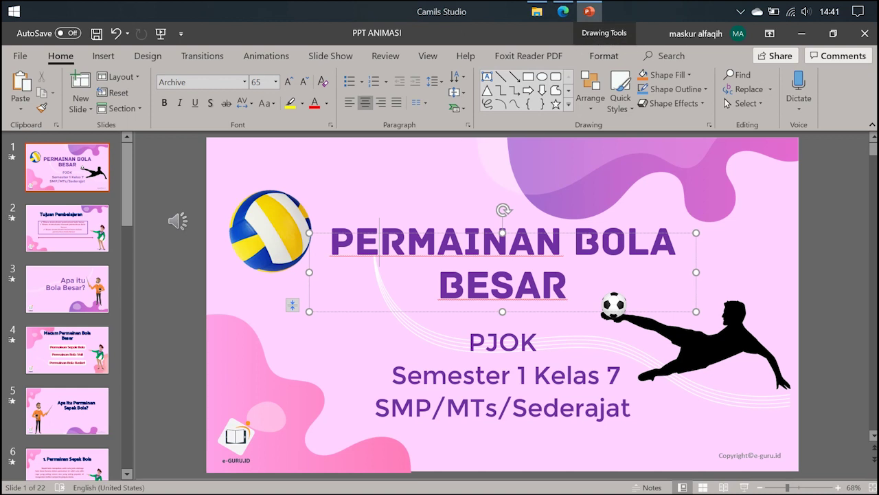
key(Escape)
drag(503, 233, 503, 222)
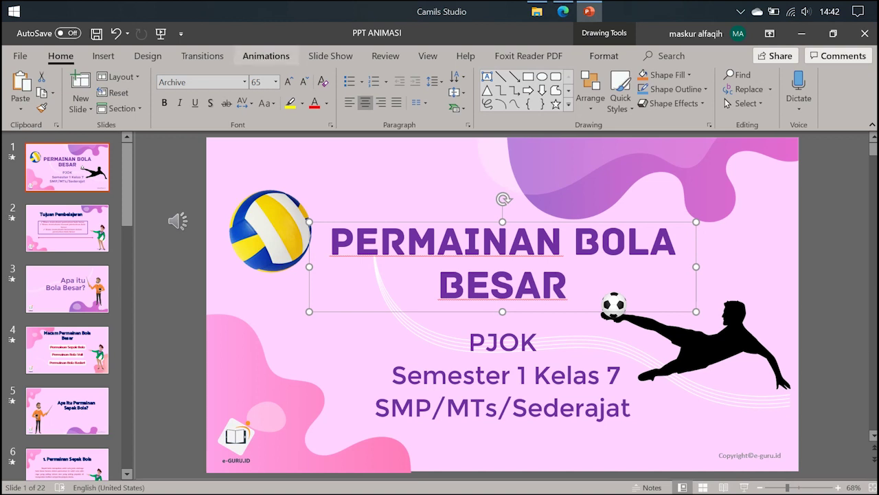
click(266, 56)
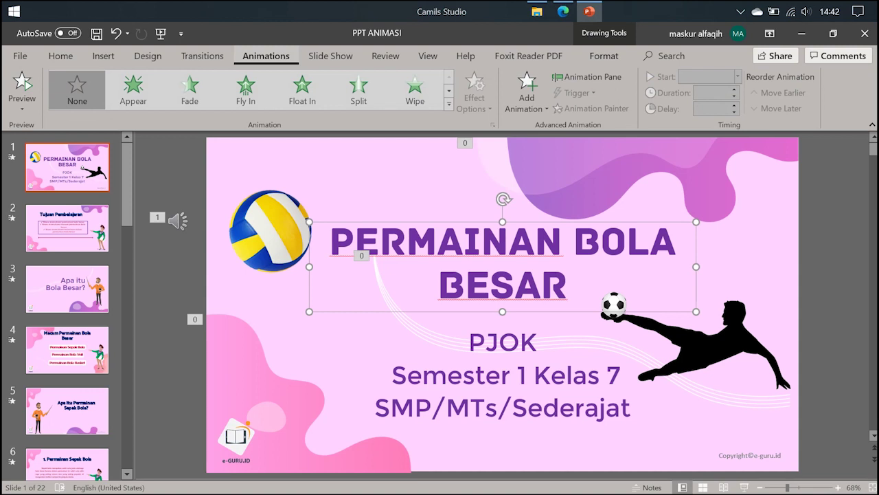
Give the slide 1 title a Fly In entrance and the PJOK subtitle a Fade entrance, then select the volleyball.
click(246, 89)
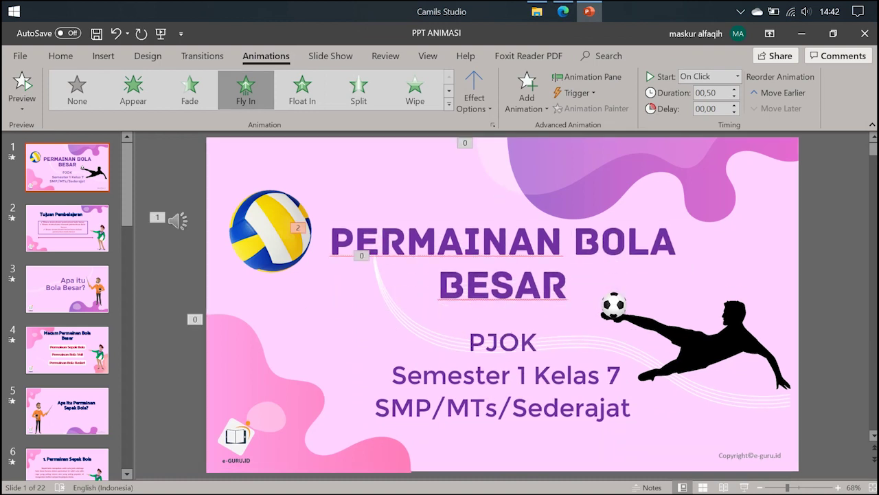
click(485, 342)
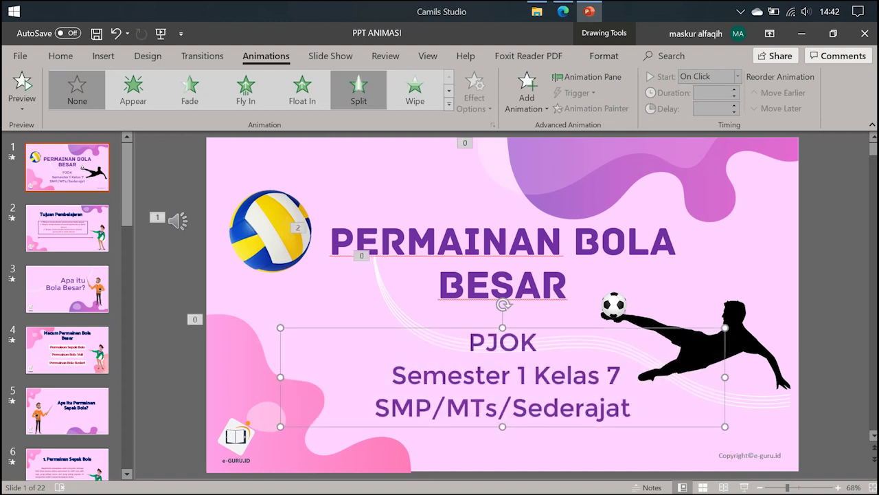
click(190, 89)
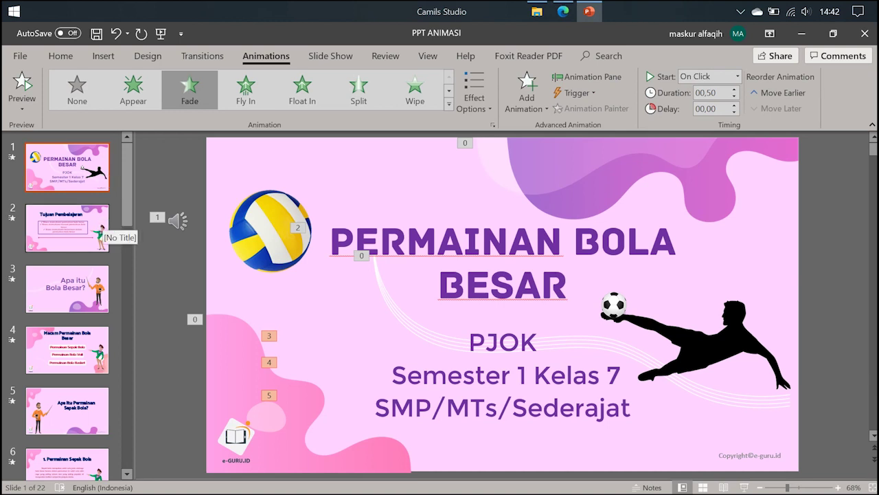
click(271, 230)
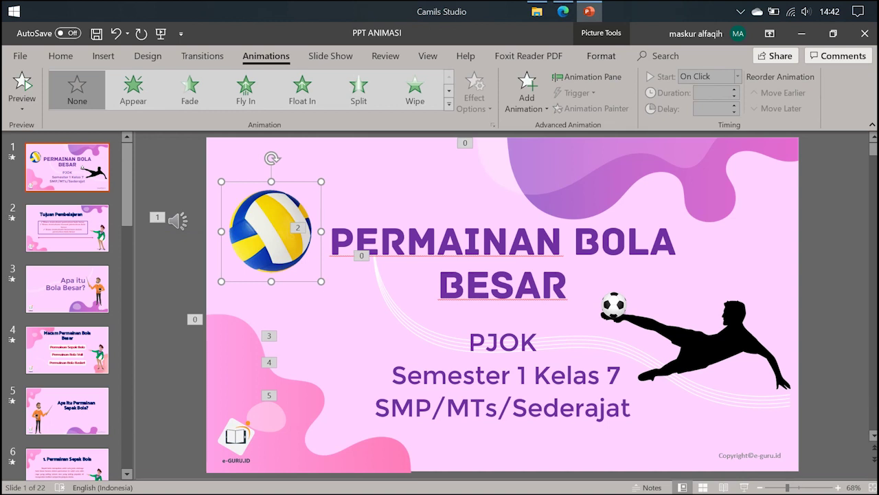
Back on slide 1, give the volleyball picture a Zoom entrance from the full effects gallery.
click(66, 227)
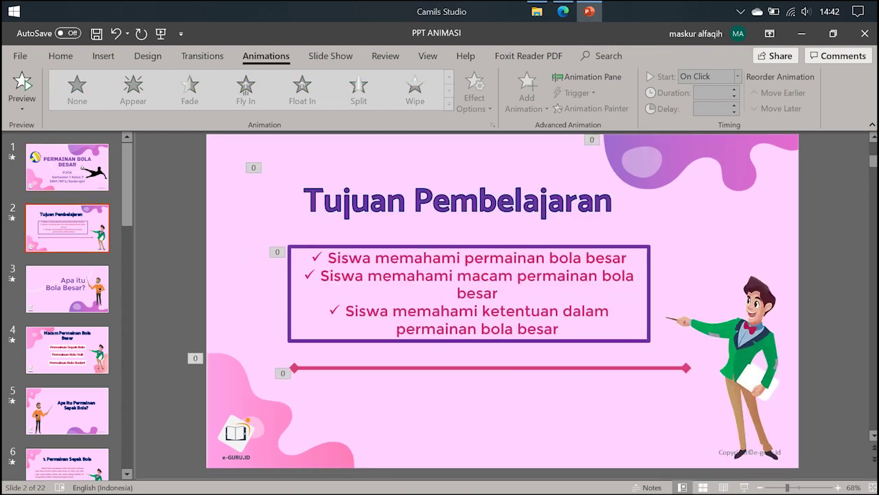
click(746, 343)
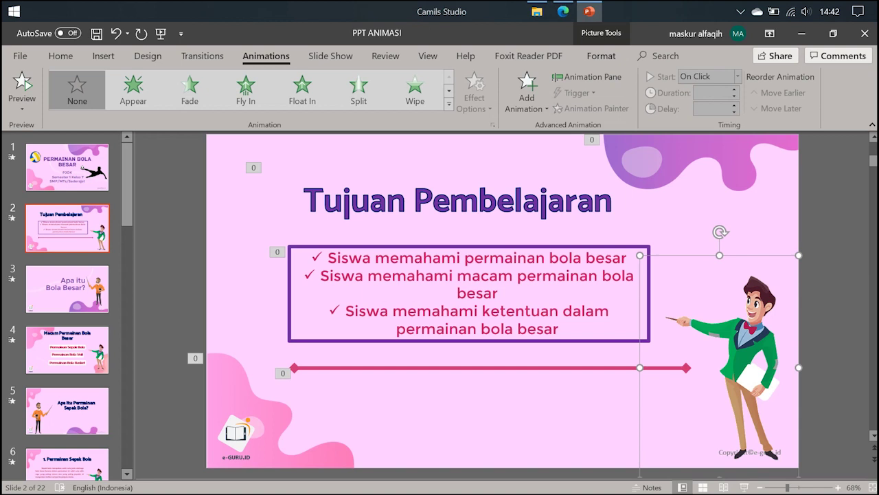
click(67, 167)
click(270, 232)
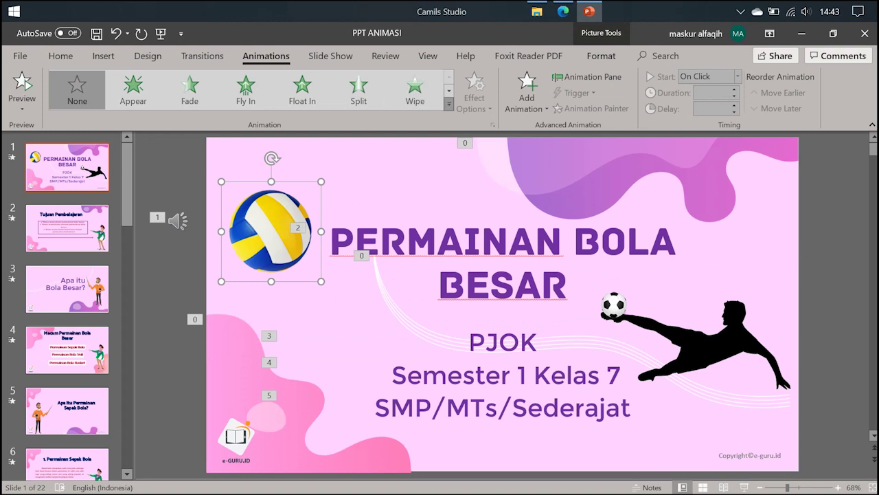
click(449, 104)
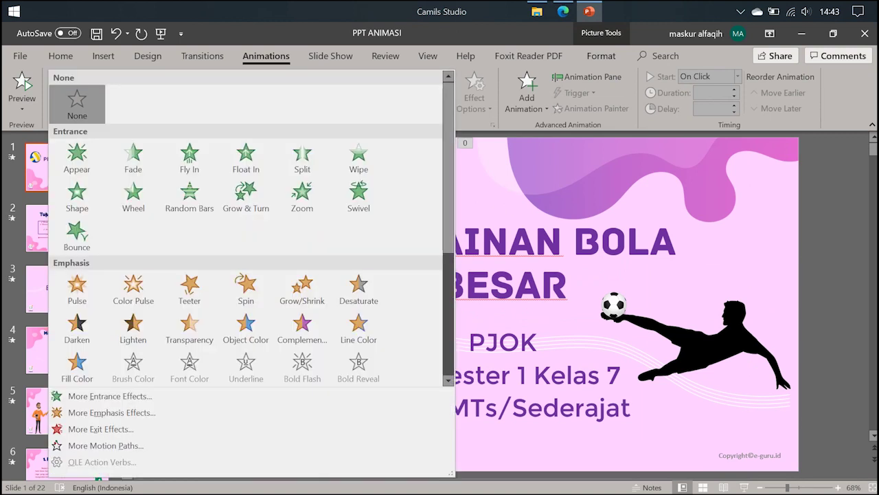
click(302, 195)
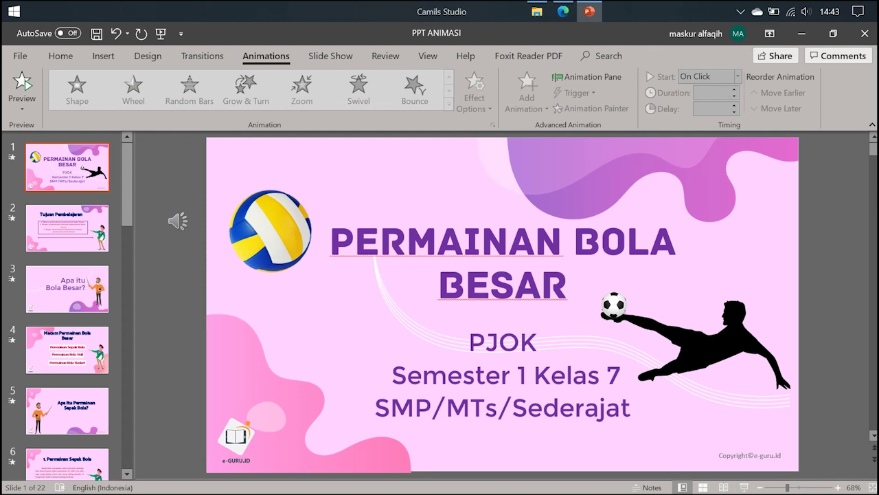
click(271, 231)
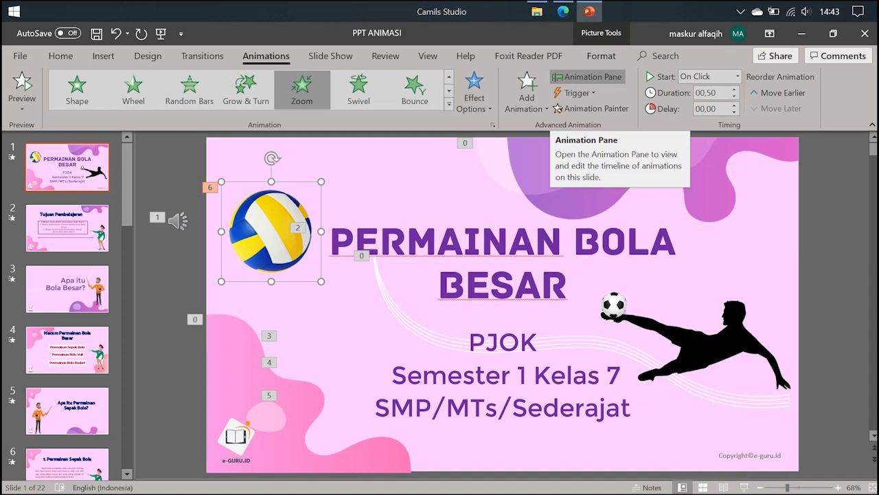
Set the Title 1, Subtitle 2 and Picture 9 animations to start After Previous.
click(588, 77)
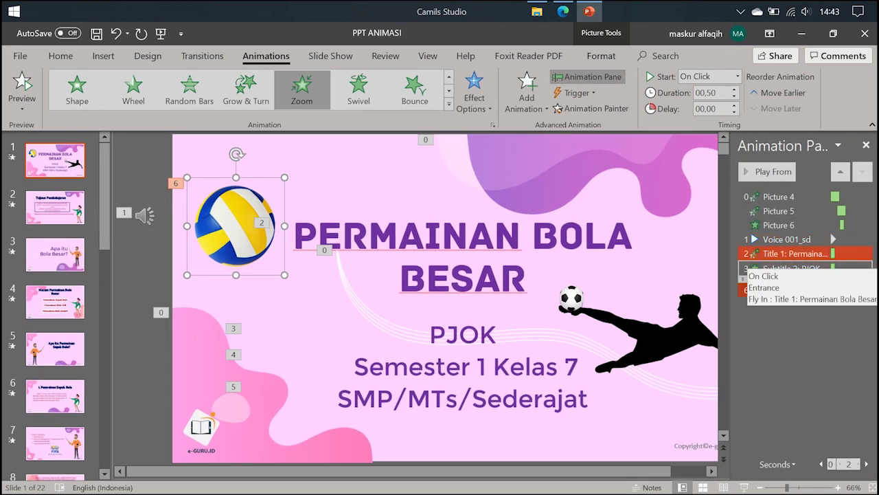
ctrl+click(746, 269)
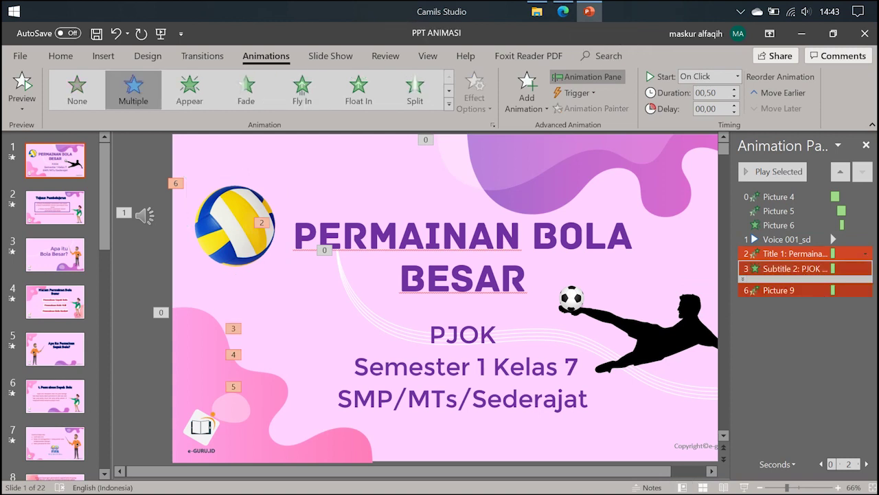
ctrl+click(783, 239)
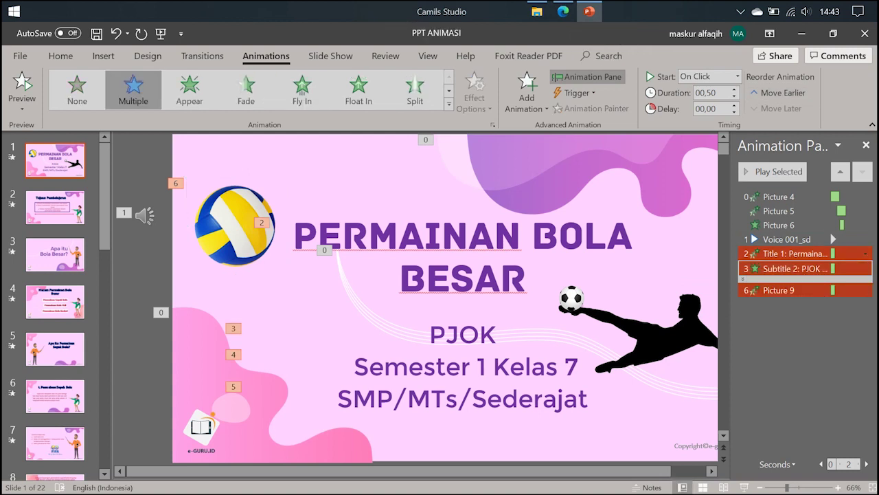
click(738, 76)
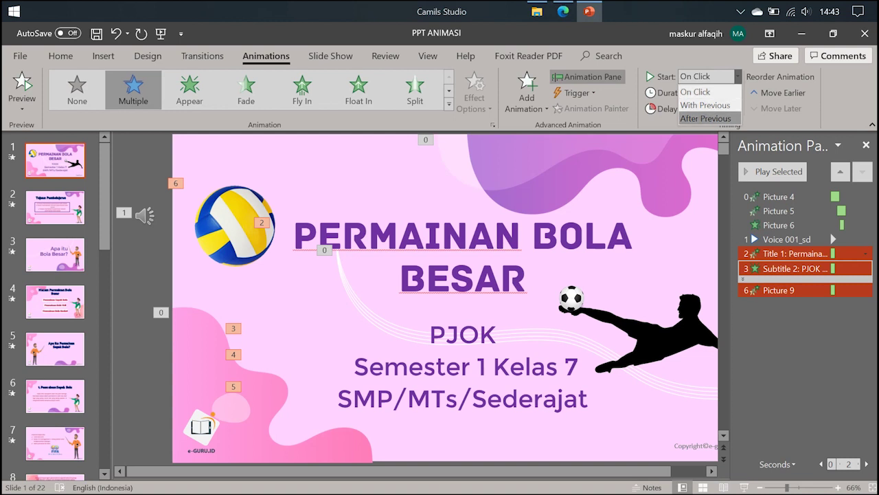
click(706, 118)
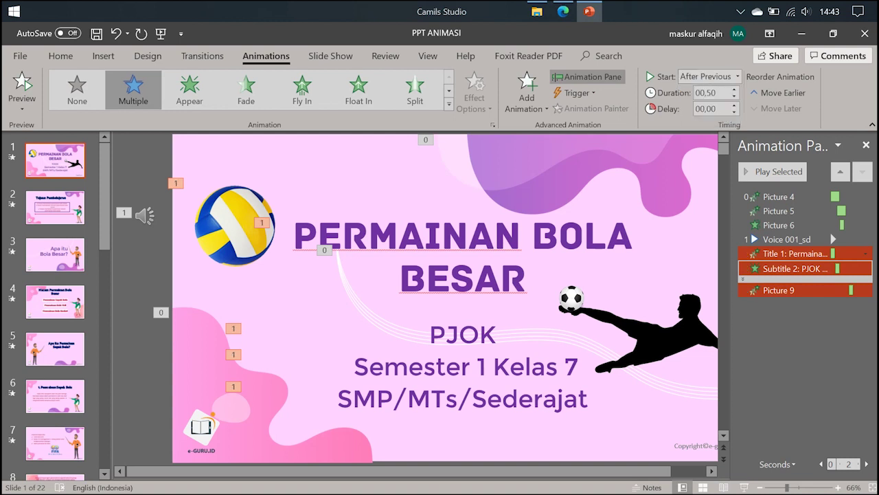
click(783, 239)
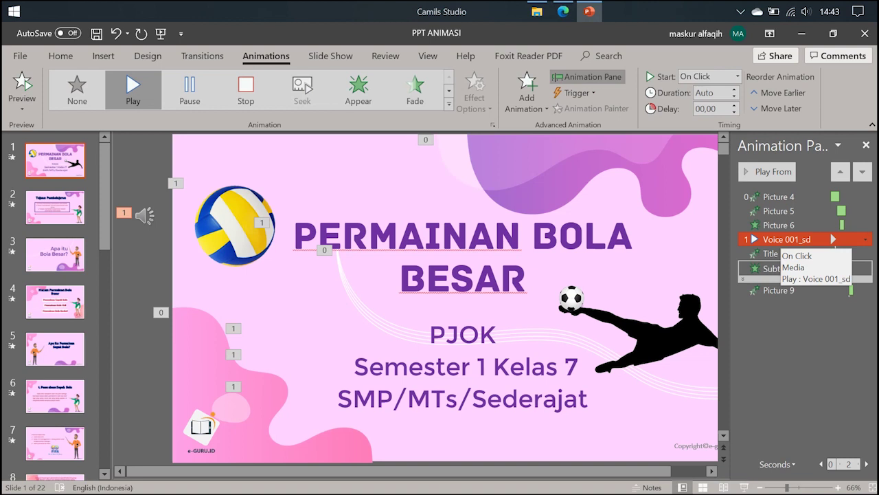
Set Voice 001_sd to start With Previous after a 00,20 delay, then go to slide 3.
click(738, 76)
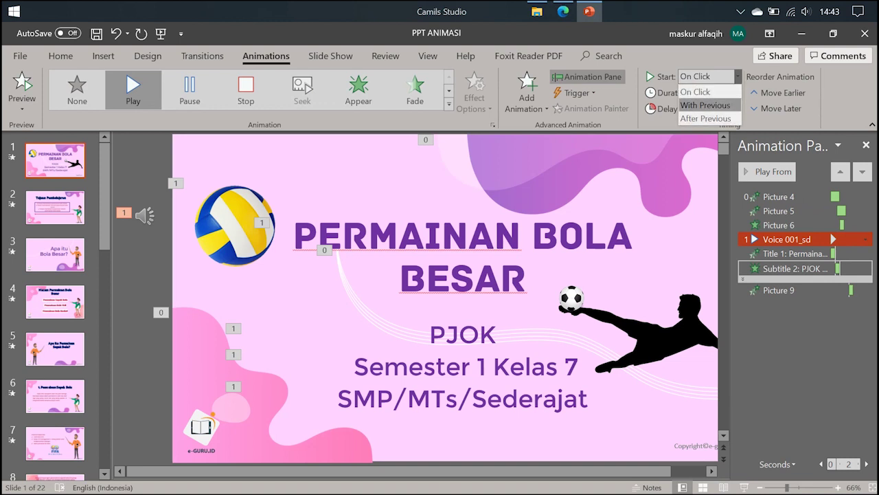
click(706, 104)
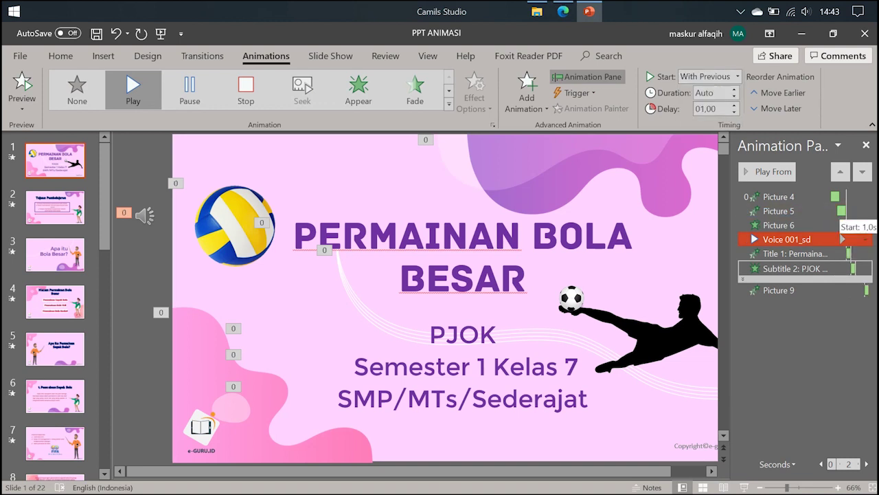
drag(833, 239, 833, 241)
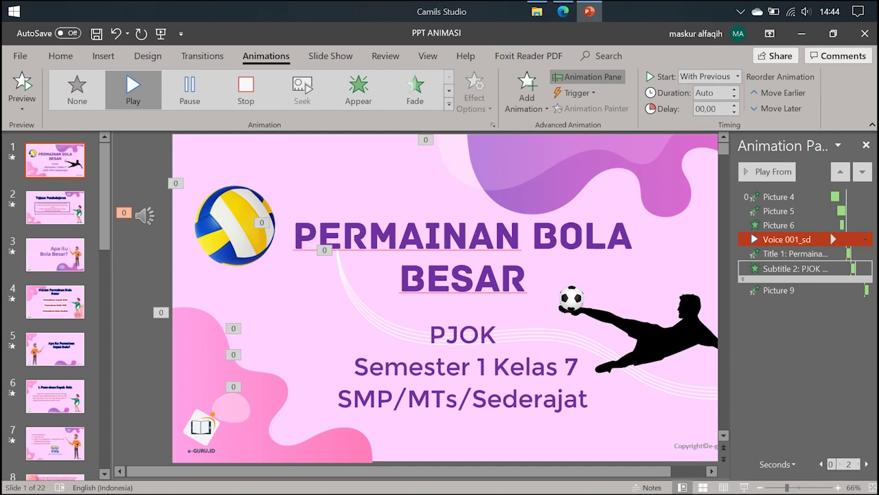
mouse_move(833, 239)
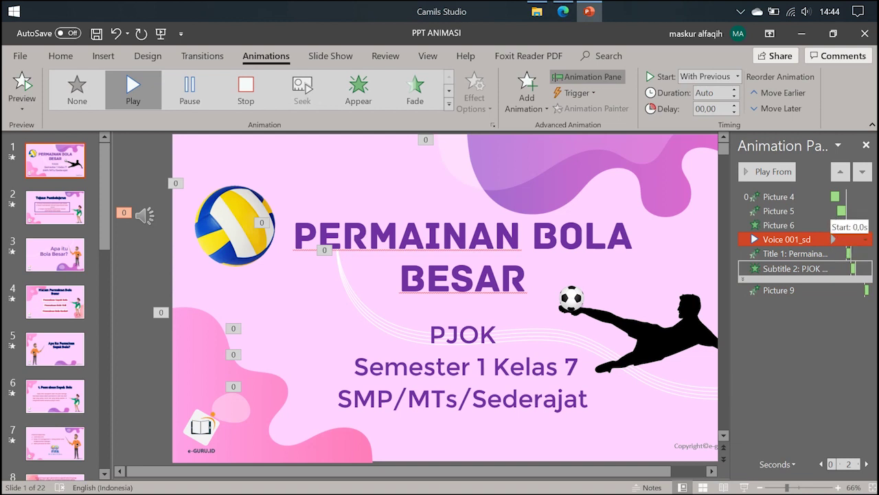
drag(833, 239, 835, 239)
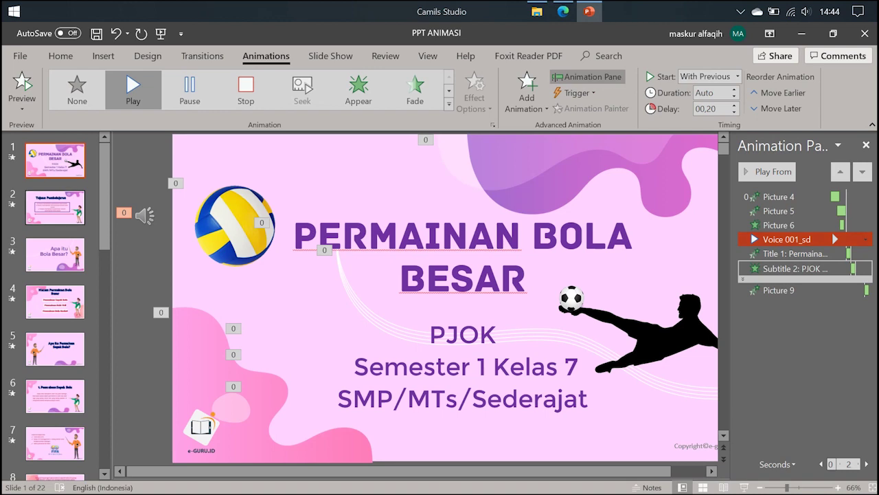
click(55, 207)
click(65, 253)
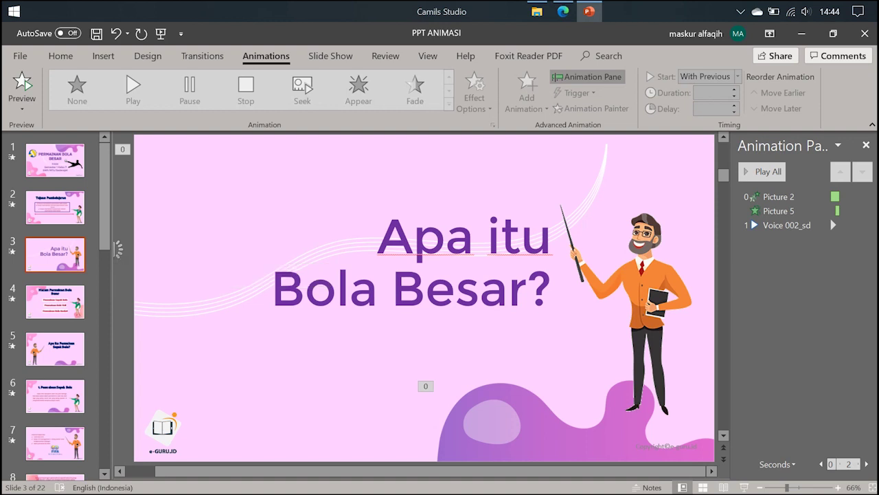
Set Voice 002_sd (0.1-second delay) and Voice 003_sd on slides 3–4 to start With Previous.
click(833, 225)
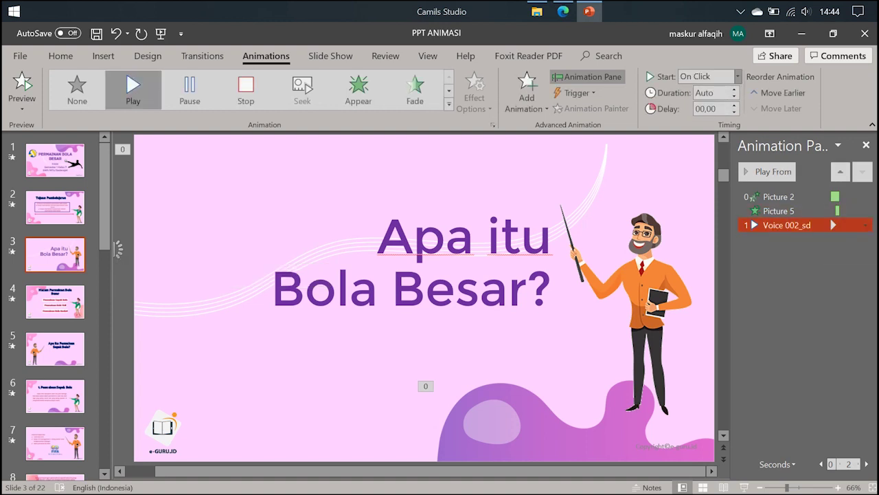
click(738, 76)
click(706, 105)
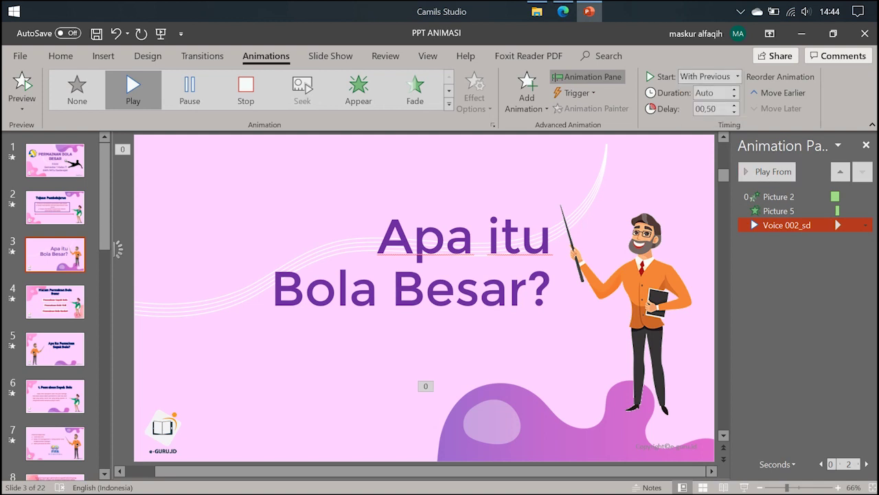
drag(838, 225, 834, 225)
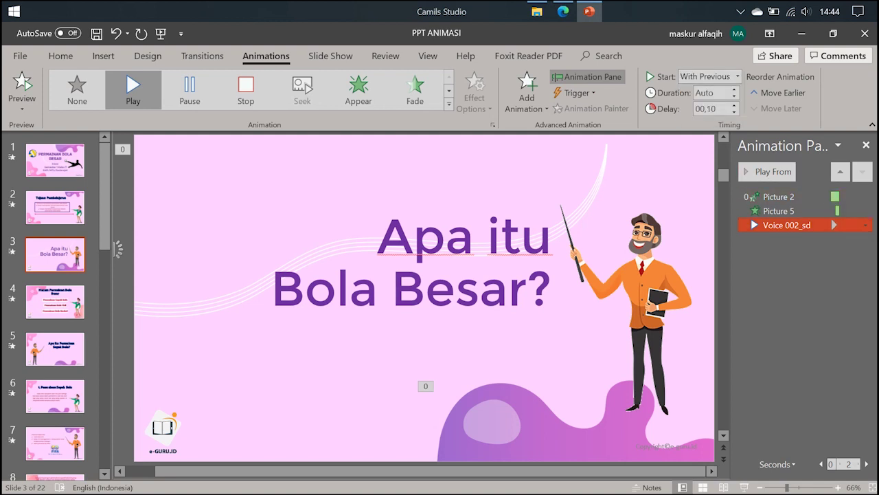
key(Page_Down)
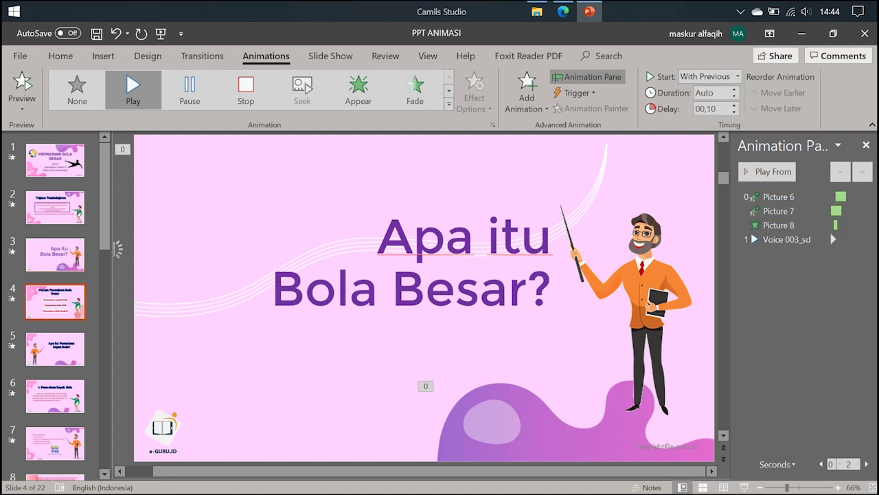
click(790, 239)
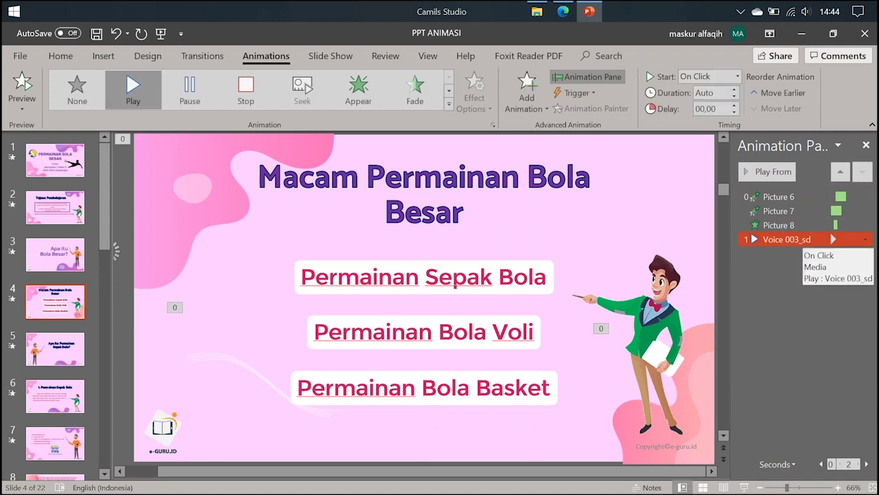
click(737, 76)
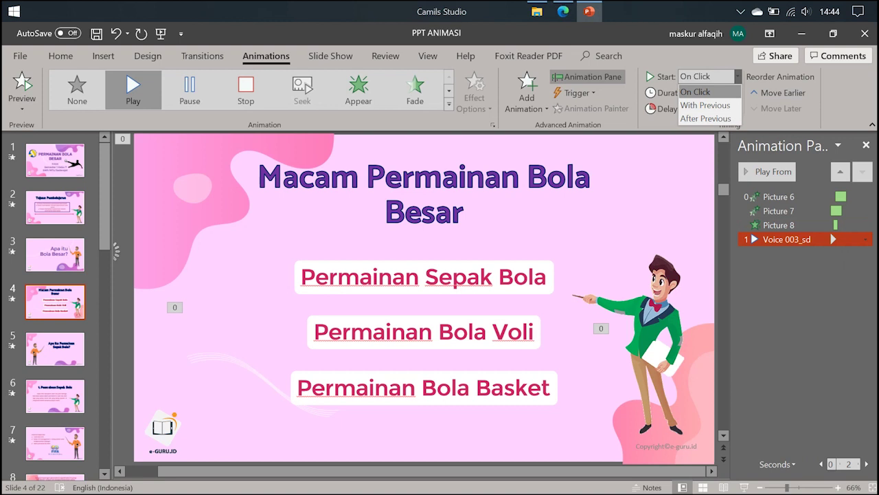
click(705, 105)
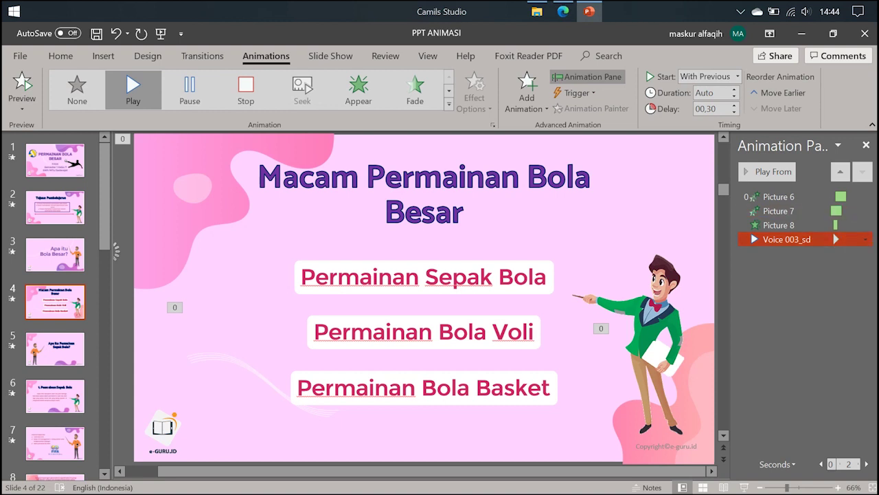
Set Voice 004_sd and Voice 005_sd on slides 5–6 to start With Previous, then return to slide 1.
key(Down)
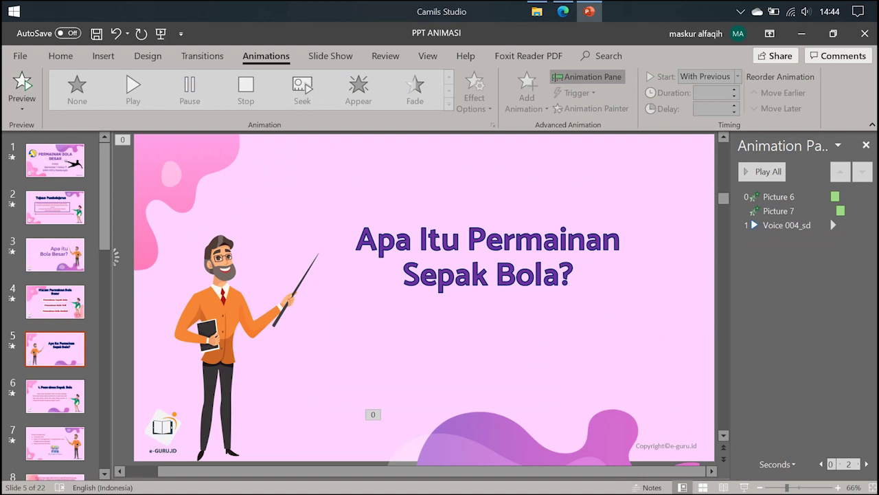
click(790, 224)
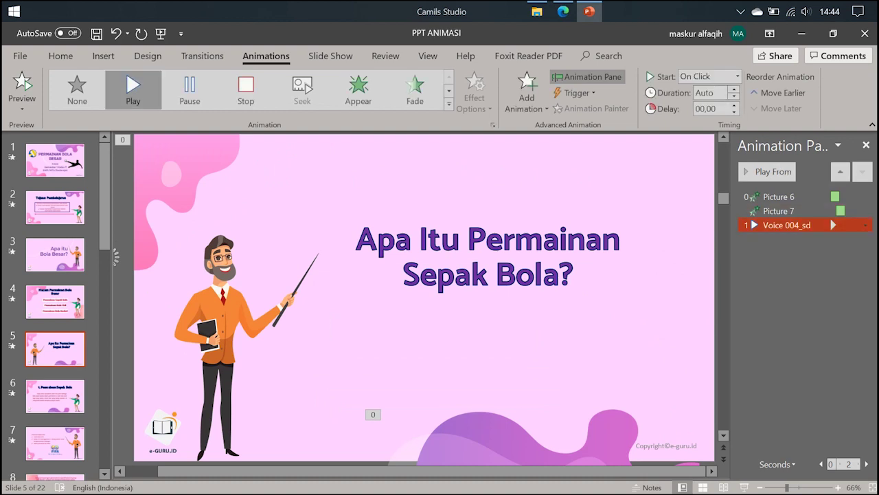
click(737, 76)
click(705, 106)
click(55, 396)
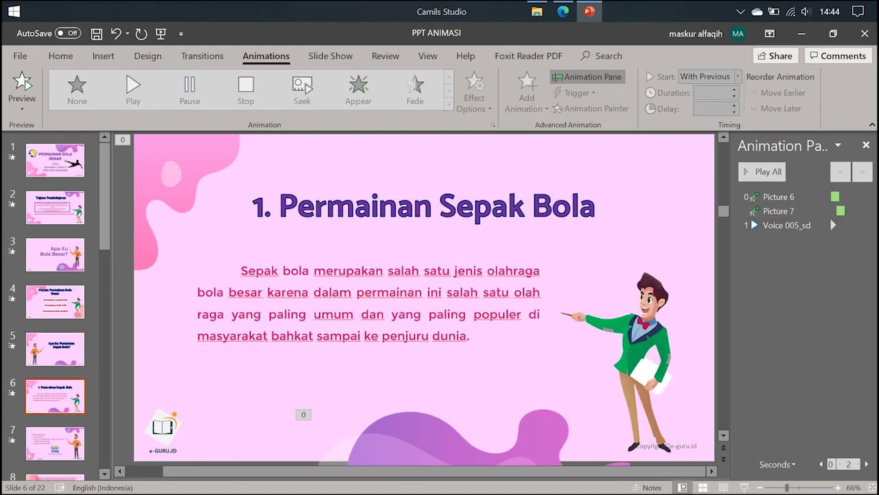
click(783, 225)
click(738, 77)
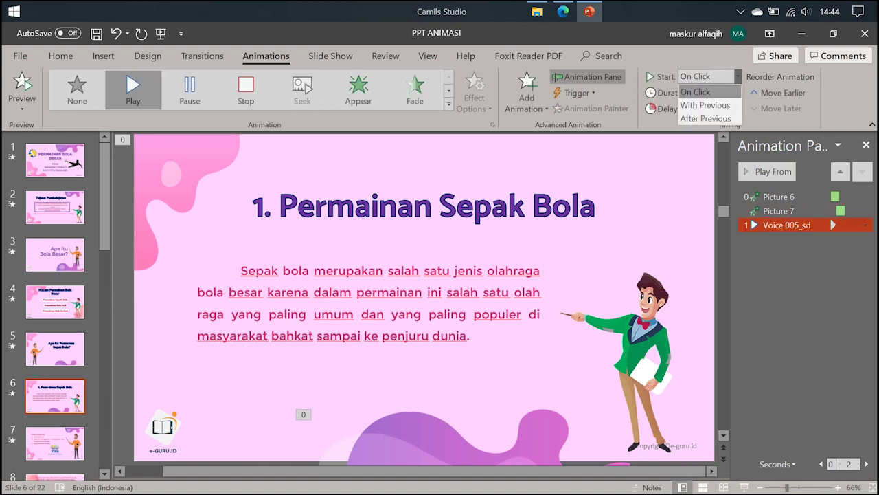
click(704, 105)
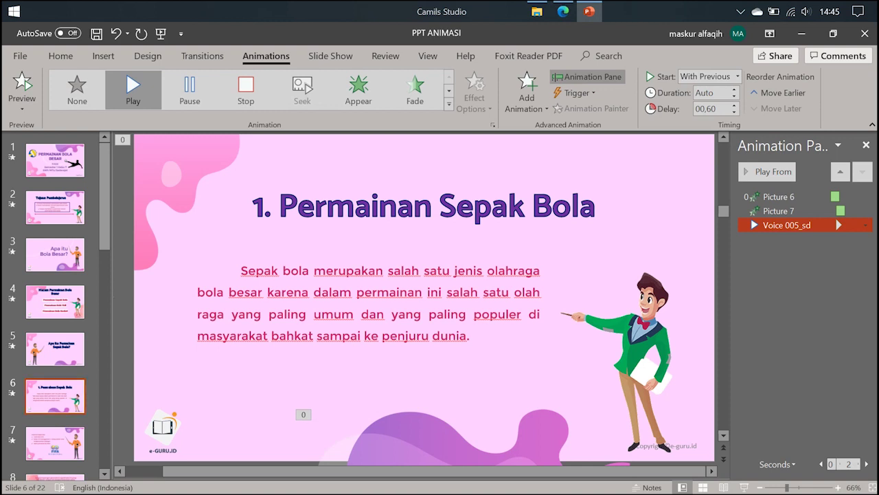
click(55, 160)
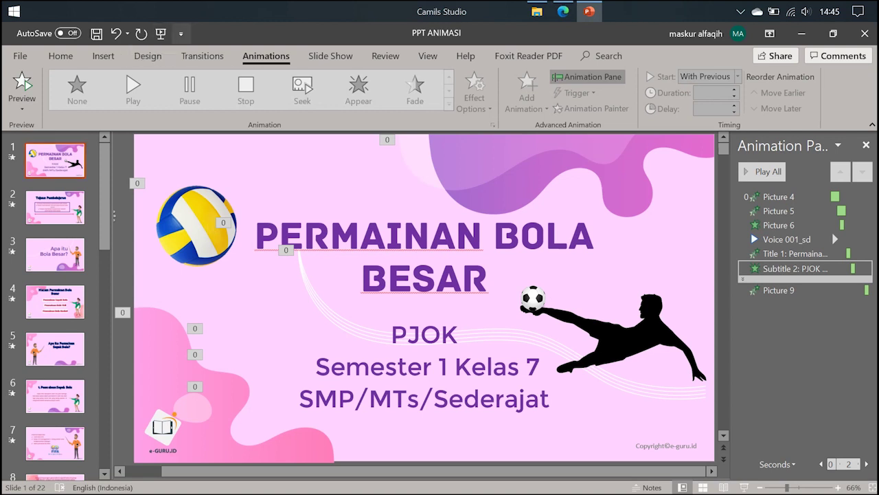
Apply the Reveal transition to the title slide with a 03,40 duration and preview it.
click(202, 56)
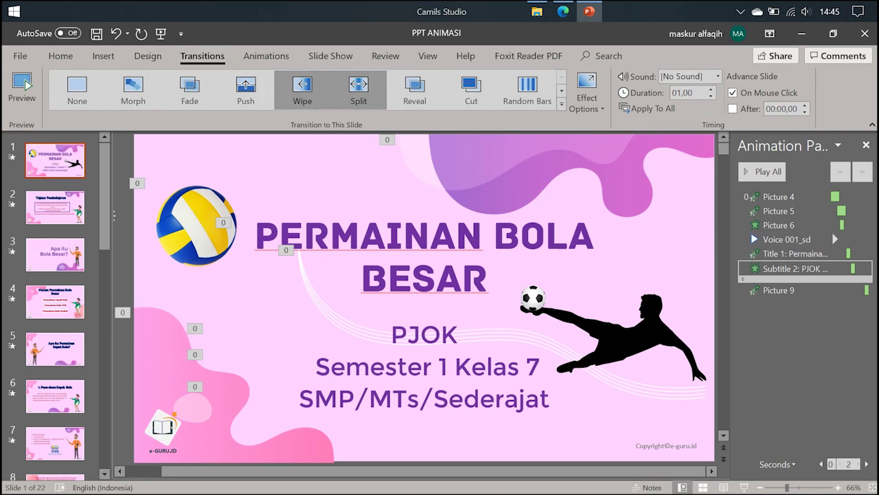
click(415, 89)
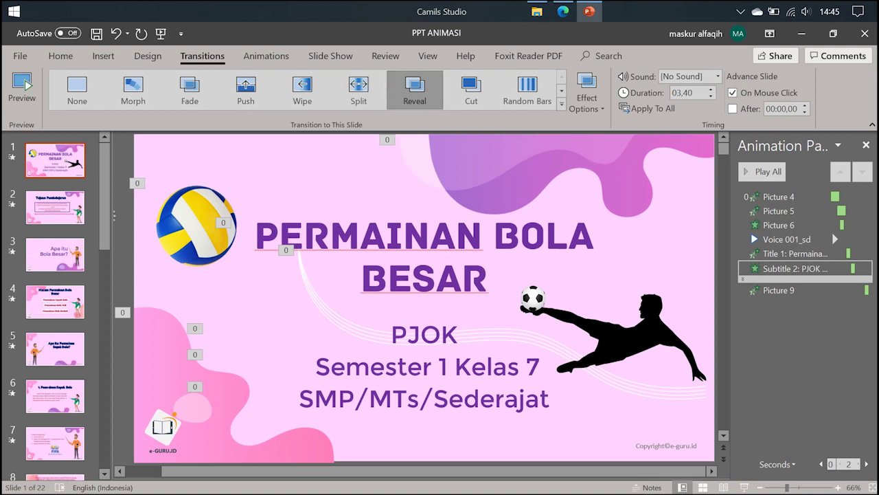
click(414, 90)
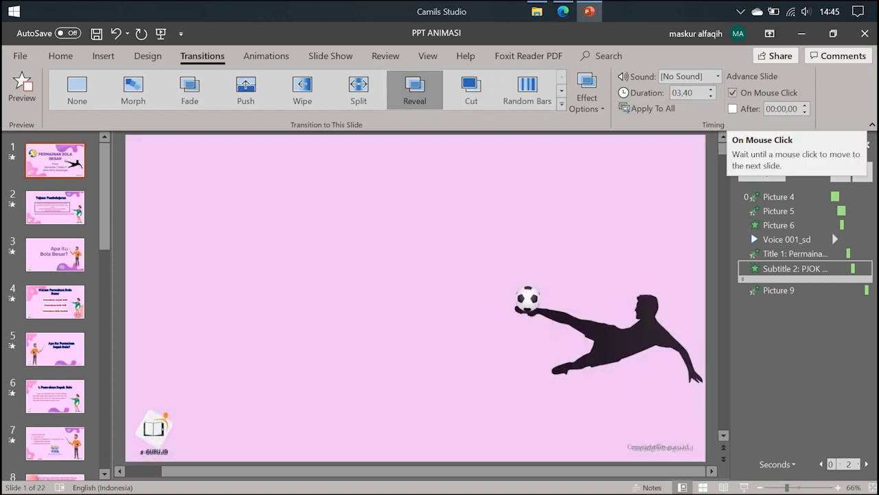
Replace on-click advance with an automatic 00:02,00 advance and apply it to all slides.
click(732, 92)
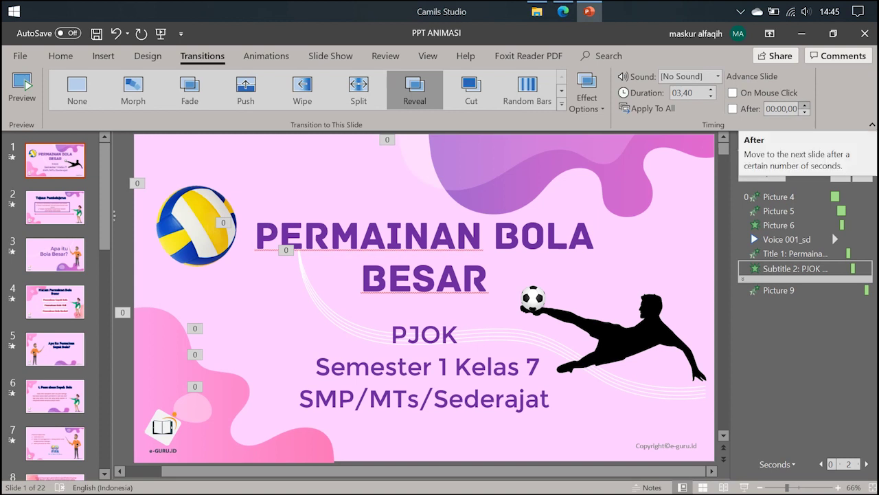
click(805, 104)
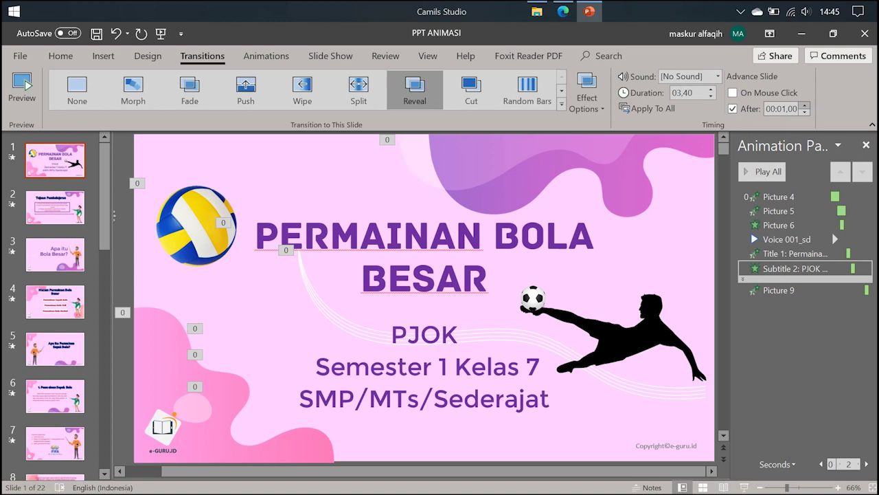
click(806, 104)
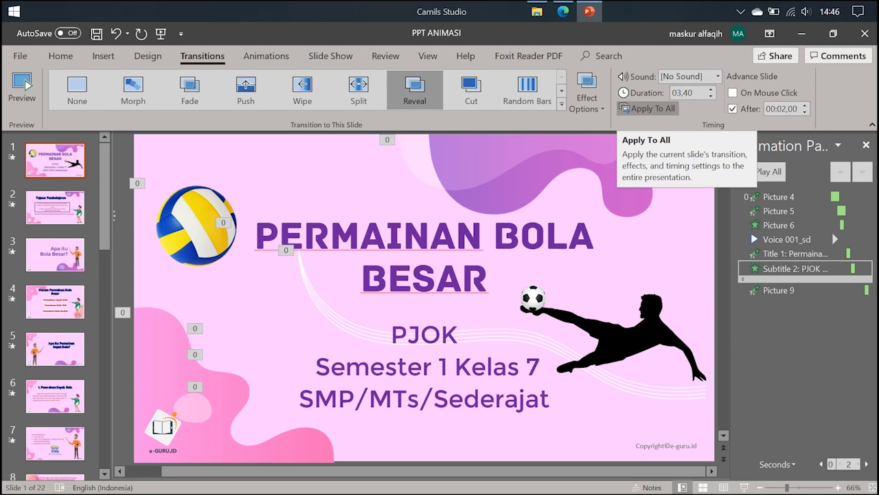
click(648, 108)
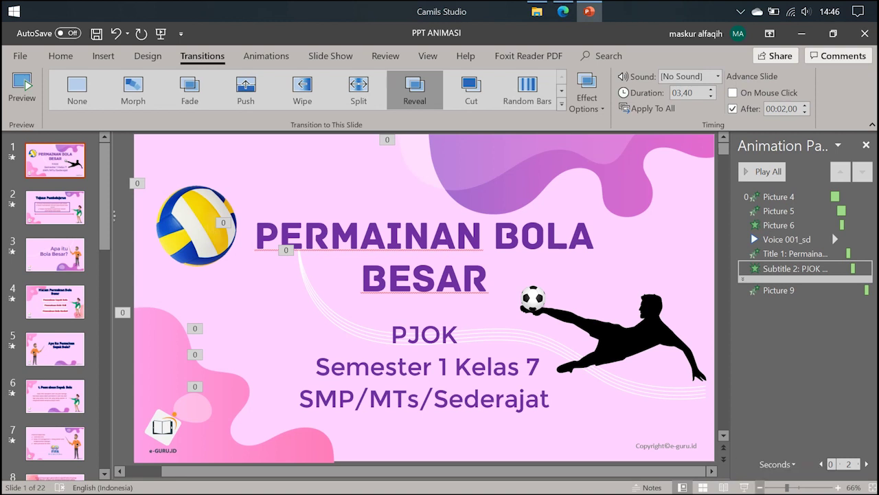
click(770, 487)
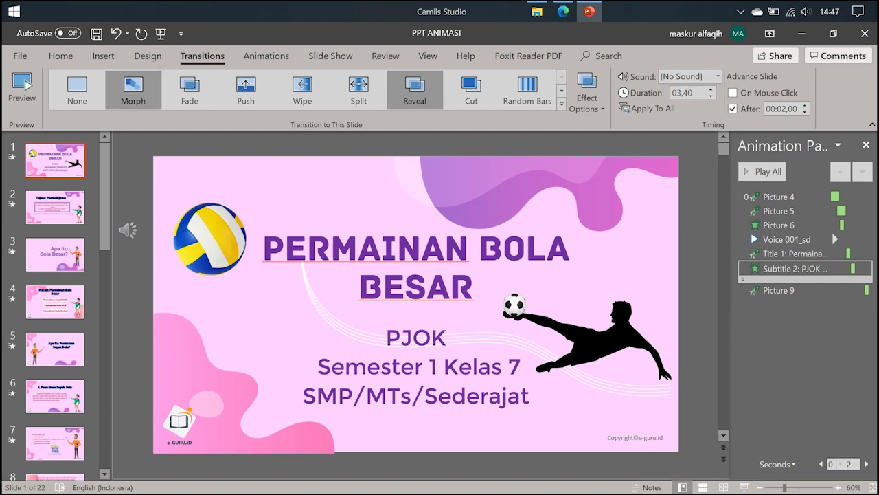
Insert Krishna_s_Calliope from the Video Pembelajaran folder using Audio on My PC.
click(104, 56)
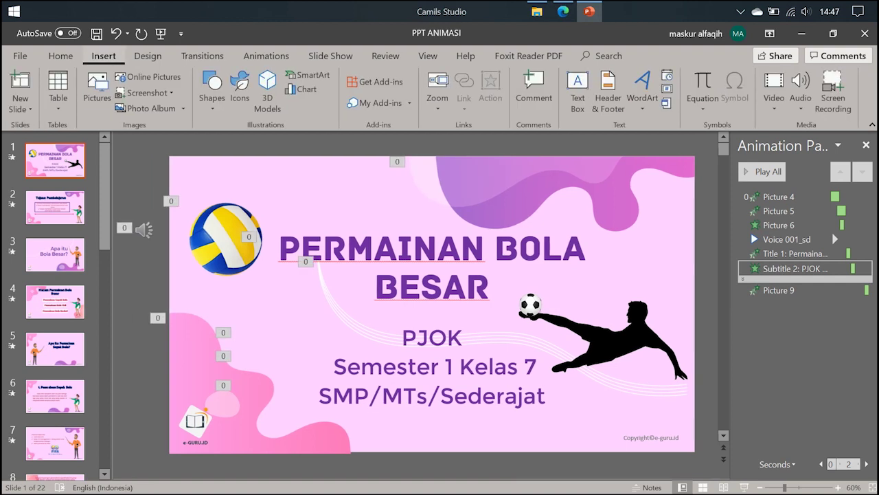
click(801, 96)
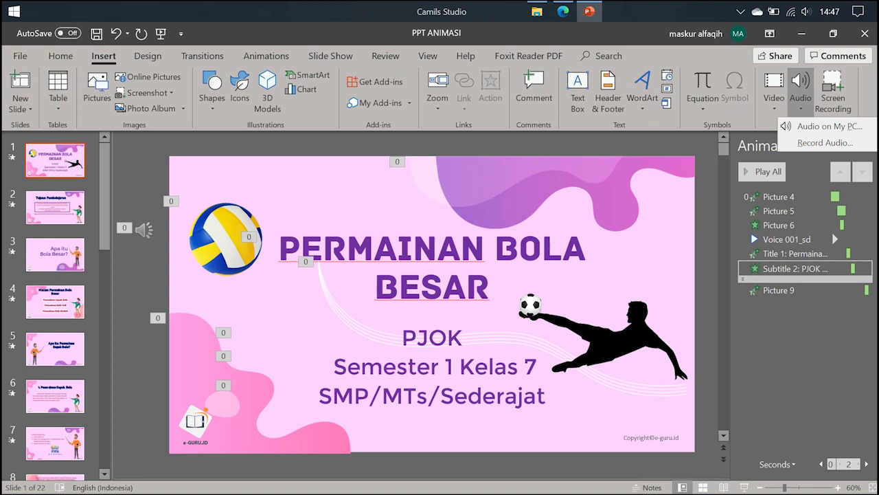
key(Escape)
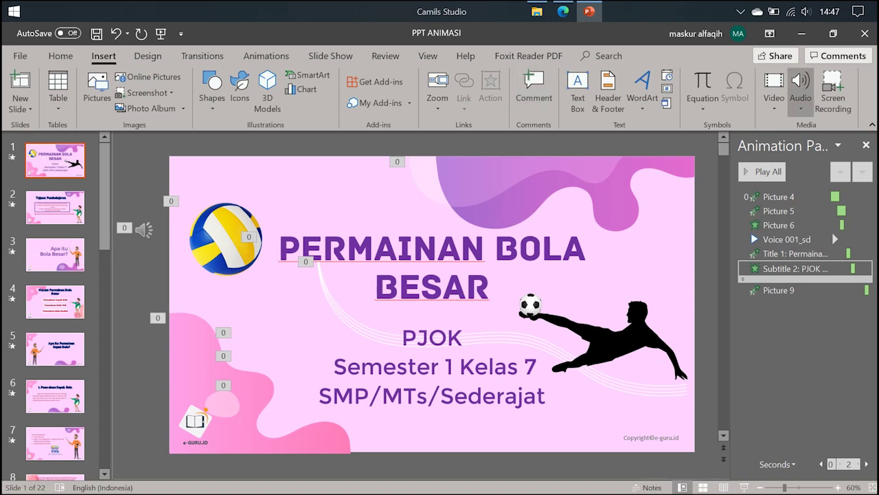
click(800, 96)
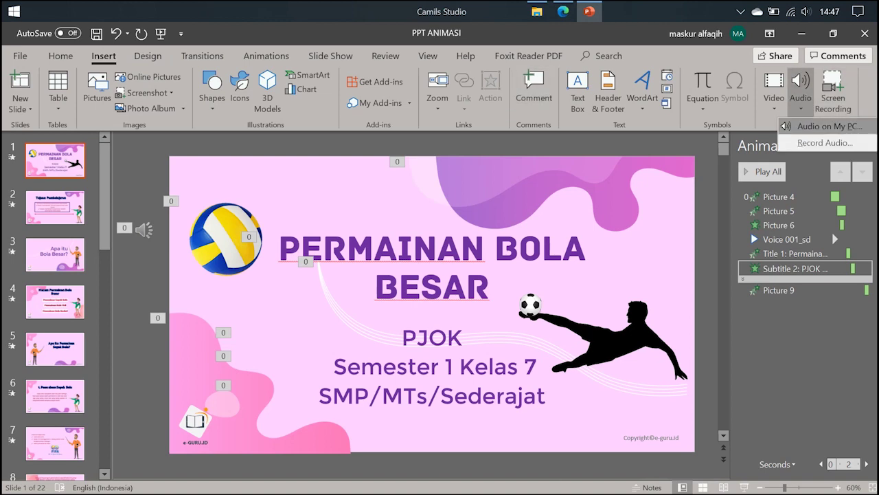
click(821, 126)
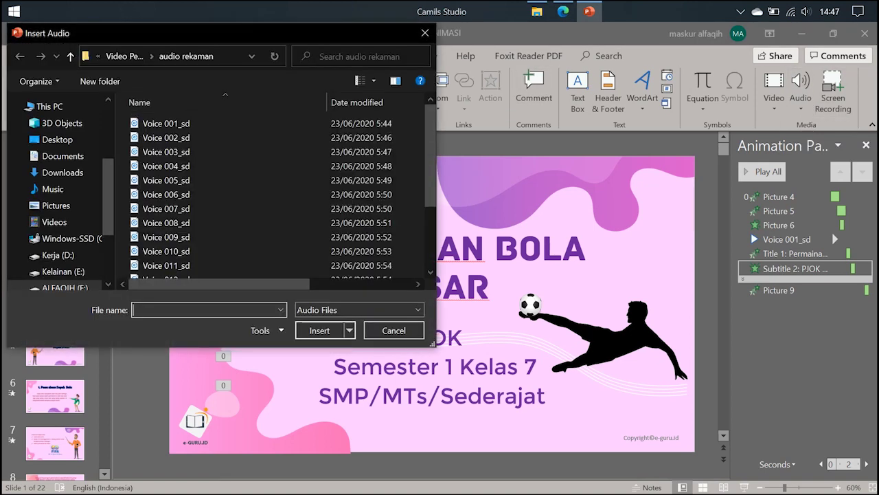
click(126, 56)
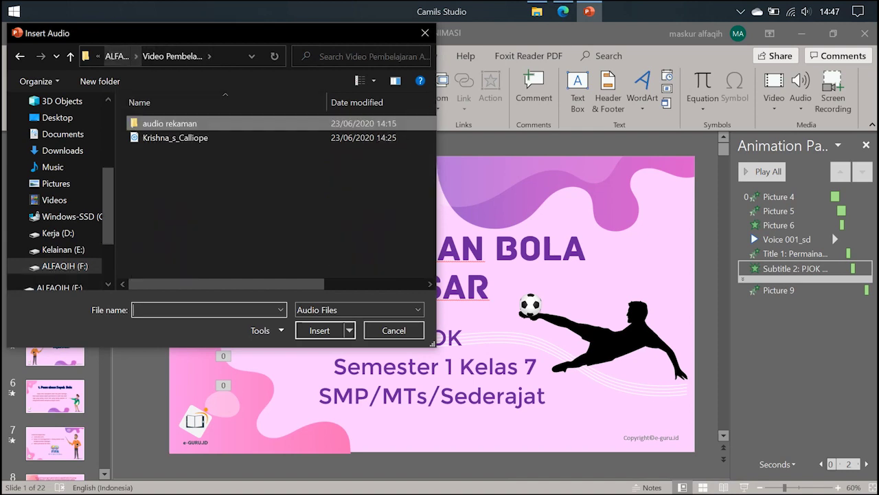
double_click(175, 138)
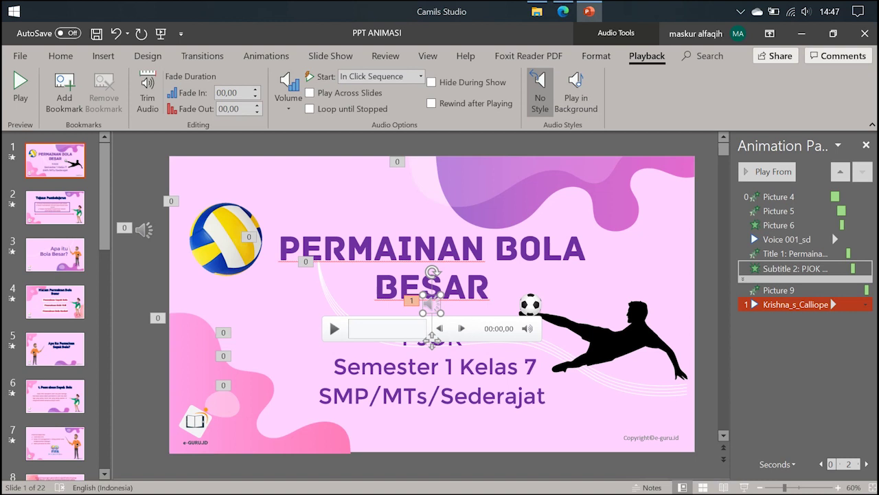
Drag the music icon off-slide; set it to start Automatically, Play Across Slides and Hide During Show.
drag(432, 338, 157, 210)
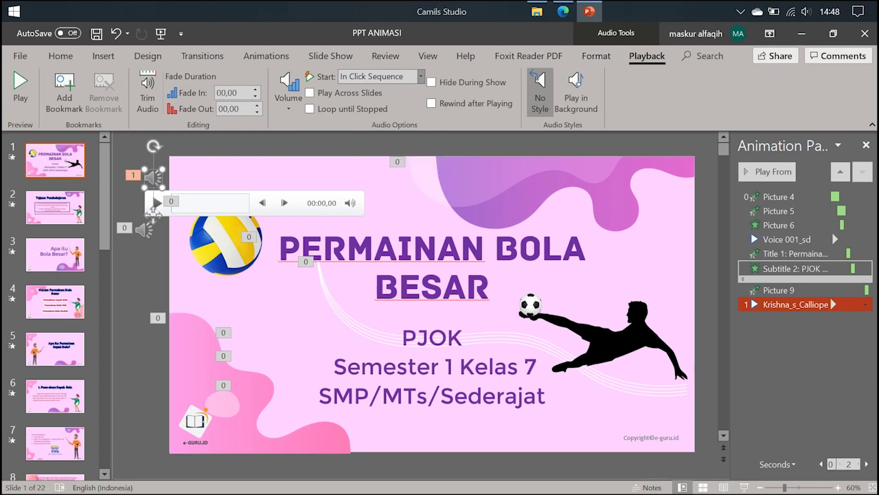
click(421, 77)
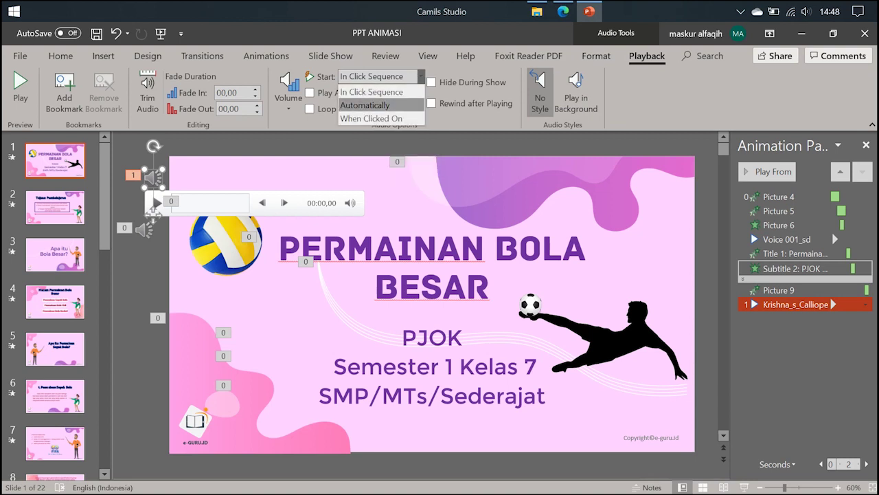
click(365, 105)
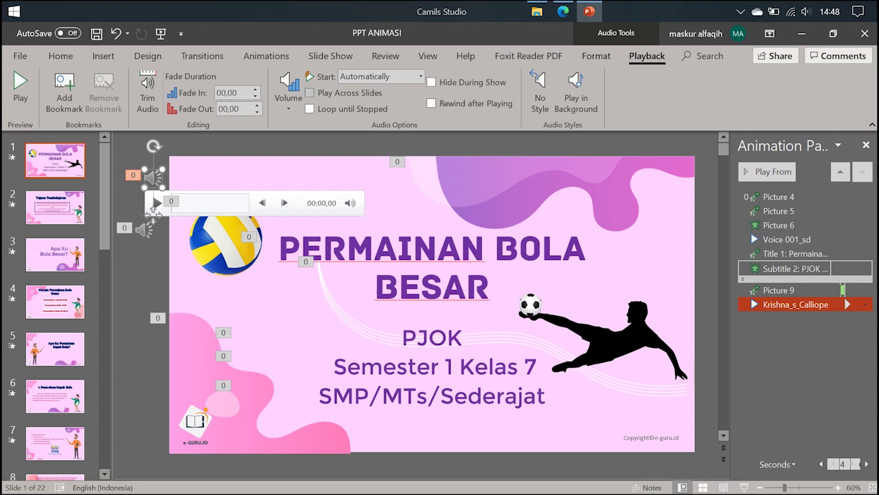
click(310, 93)
click(432, 82)
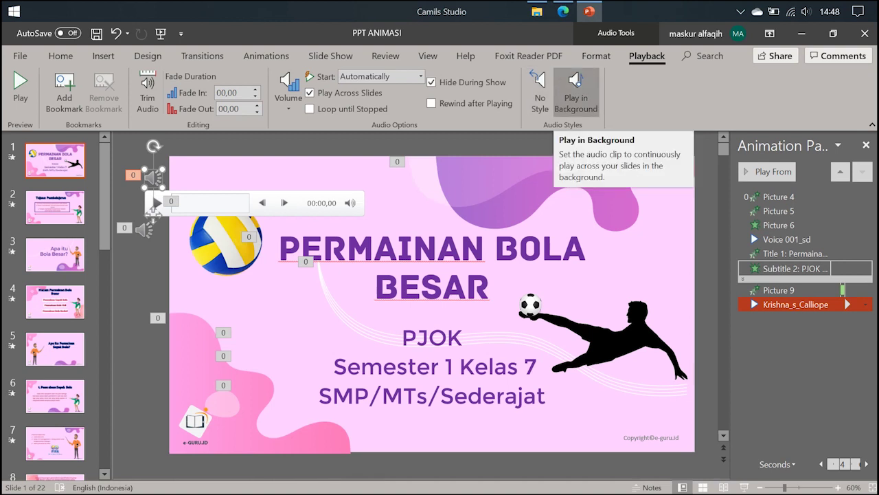
Set the Krishna_s_Calliope clip to Play in Background, then open the File backstage.
click(576, 99)
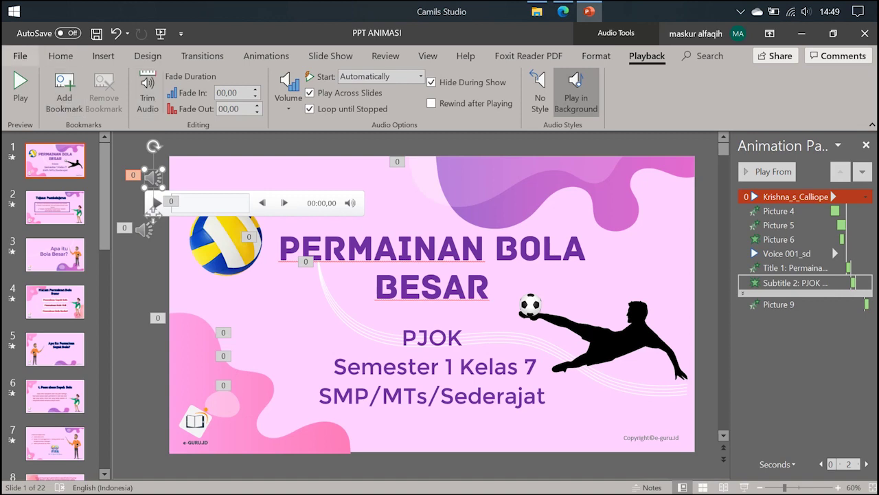
click(20, 56)
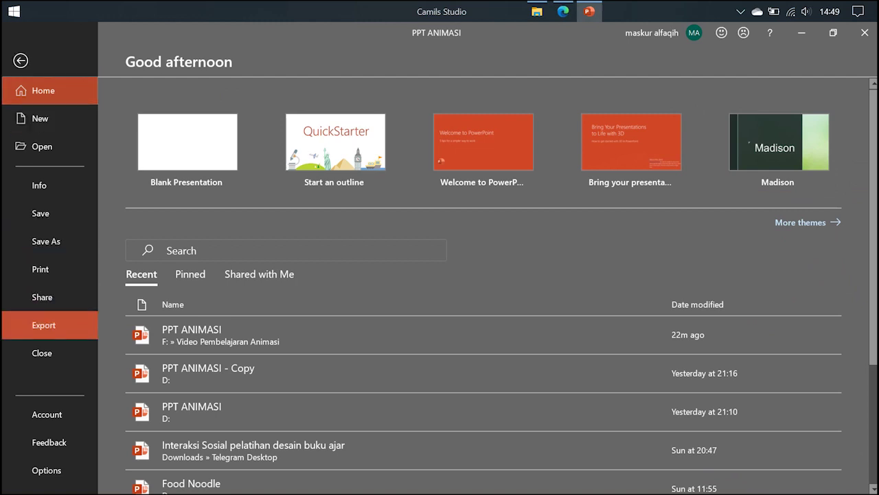
Configure the video export for HD (720p) quality with 0 seconds spent on each slide.
click(43, 325)
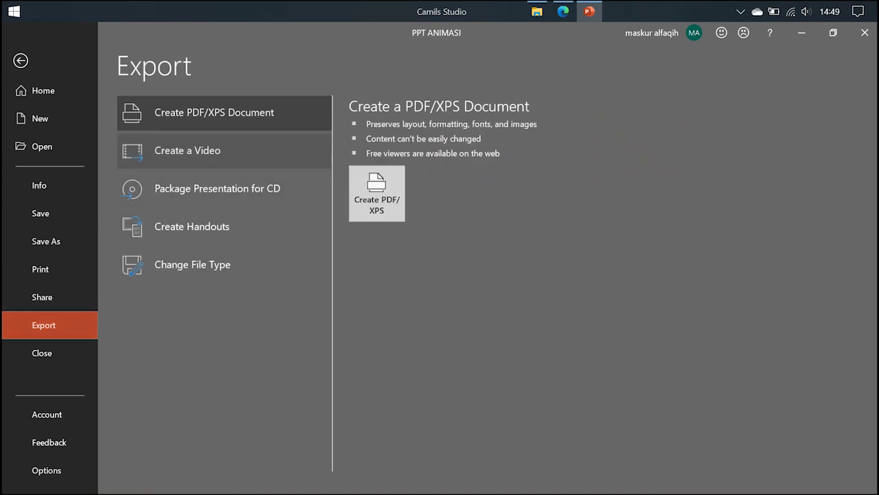
click(187, 150)
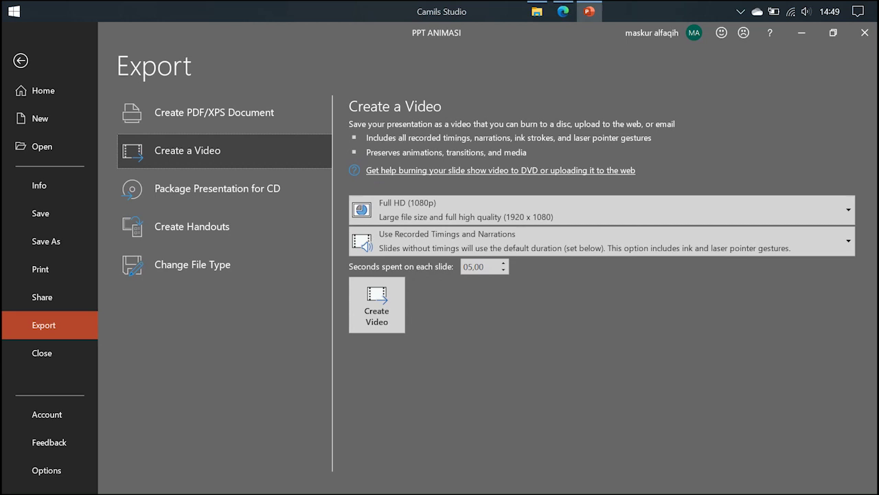
click(601, 209)
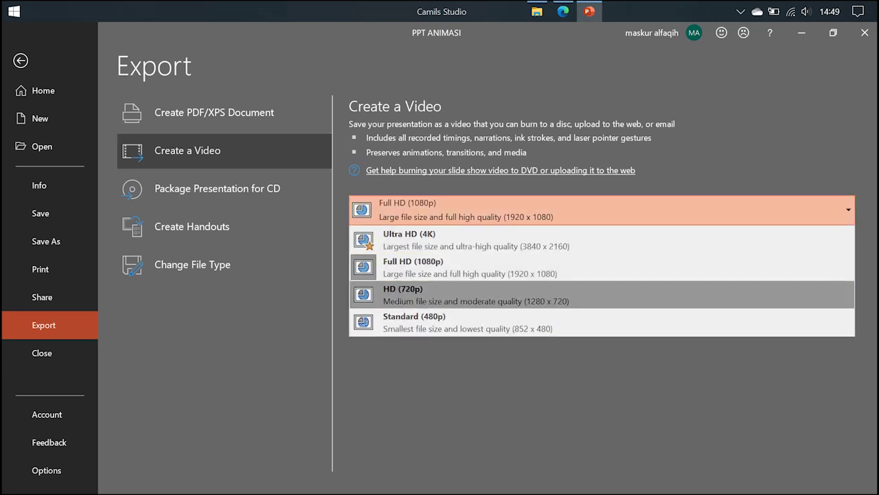
click(474, 294)
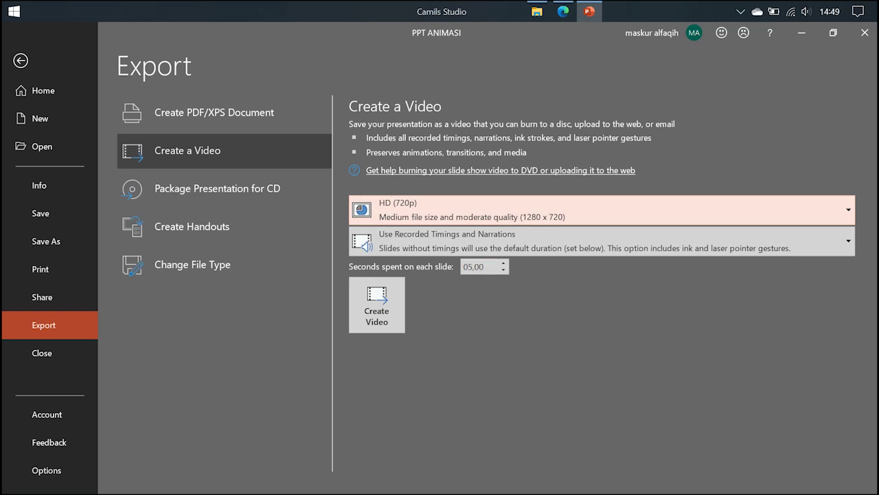
click(473, 267)
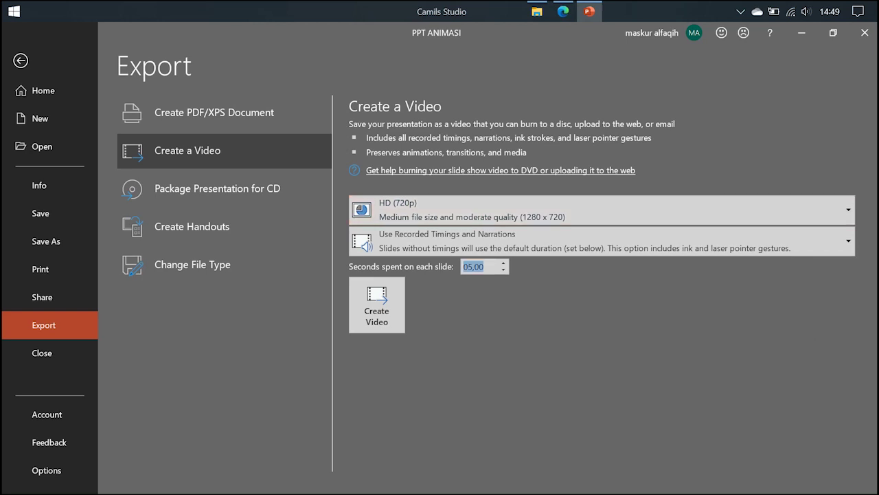
text(0)
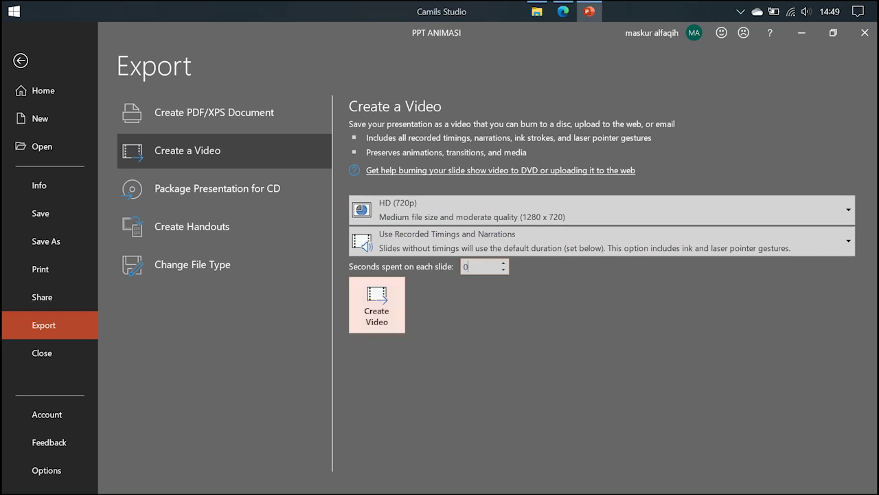
Create the video and save it as 'Permainan Bola Besar' in MPEG-4 format.
click(377, 305)
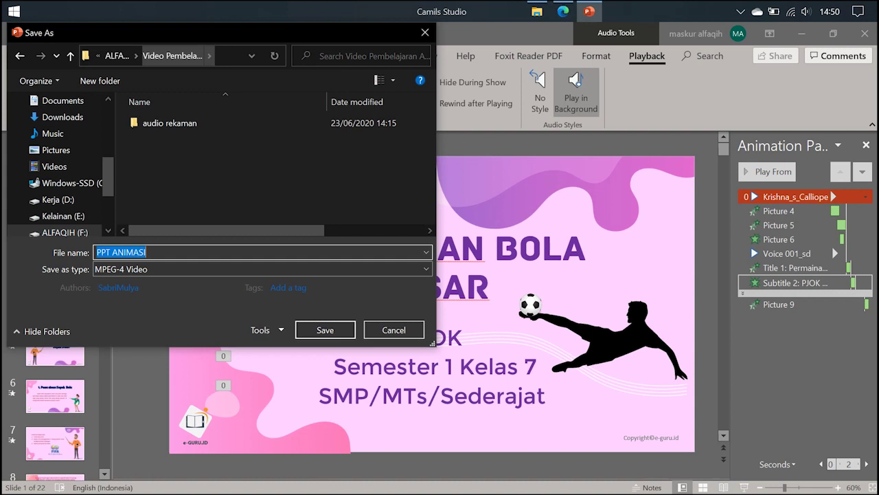
click(158, 252)
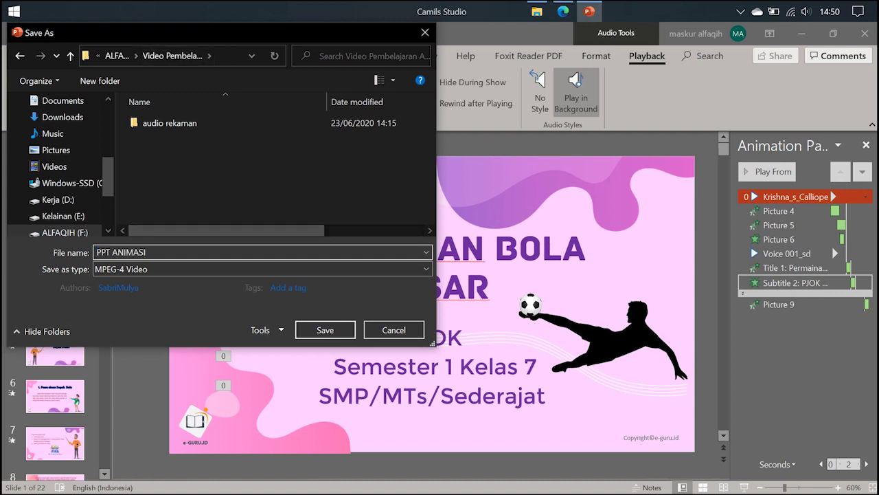
key(BackSpace)
key(BackSpace)
key(BackSpace)
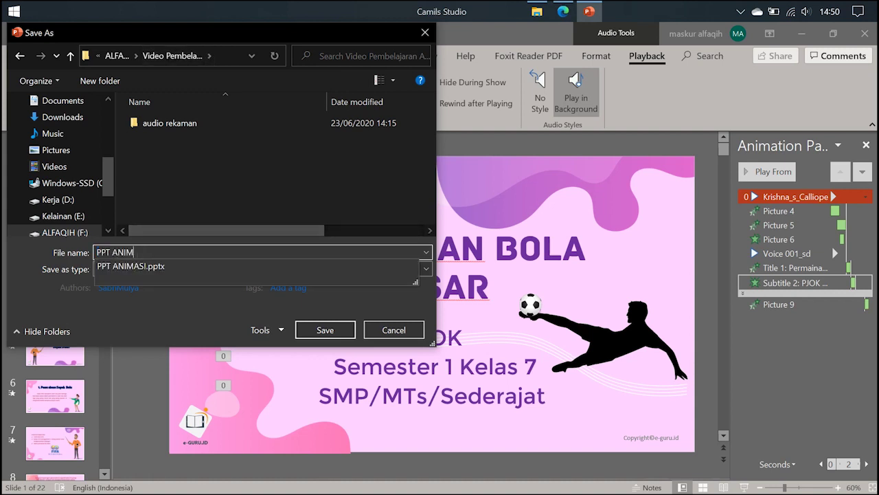
key(BackSpace)
key(BackSpace)
key(BackSpace)
key(BackSpace)
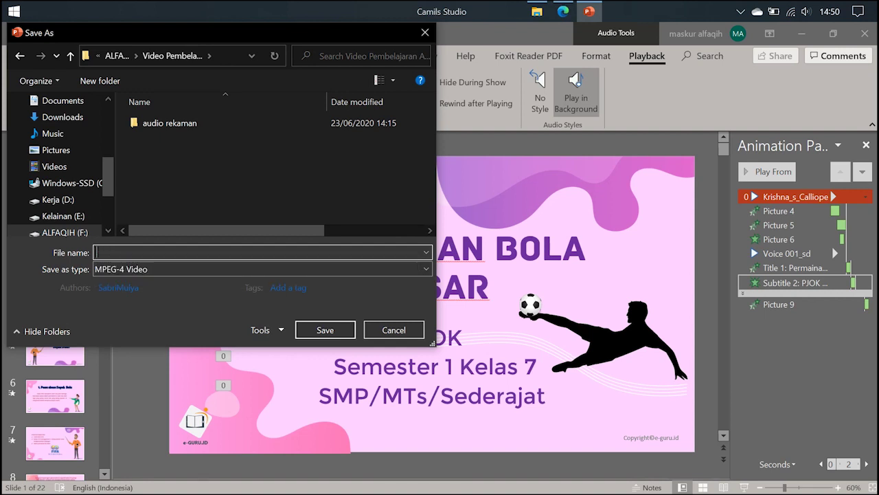
text(Pera)
key(BackSpace)
key(BackSpace)
text(rmaina)
text(n Bola Be)
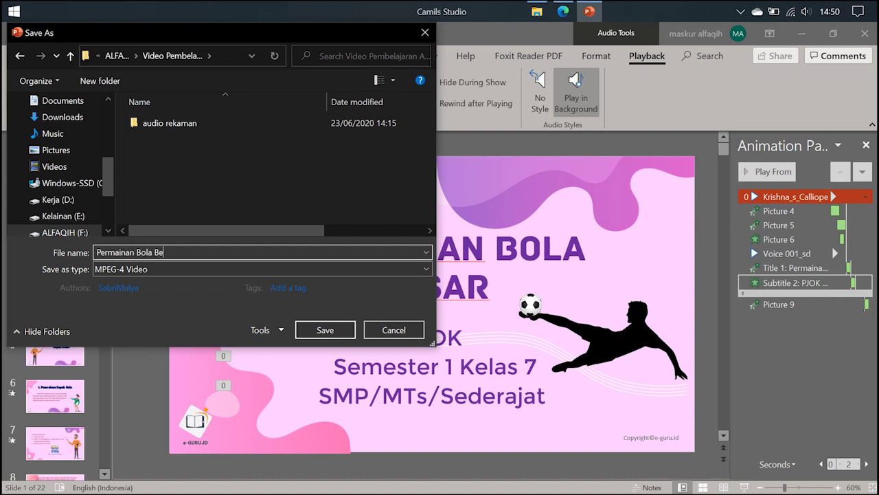
text(sar)
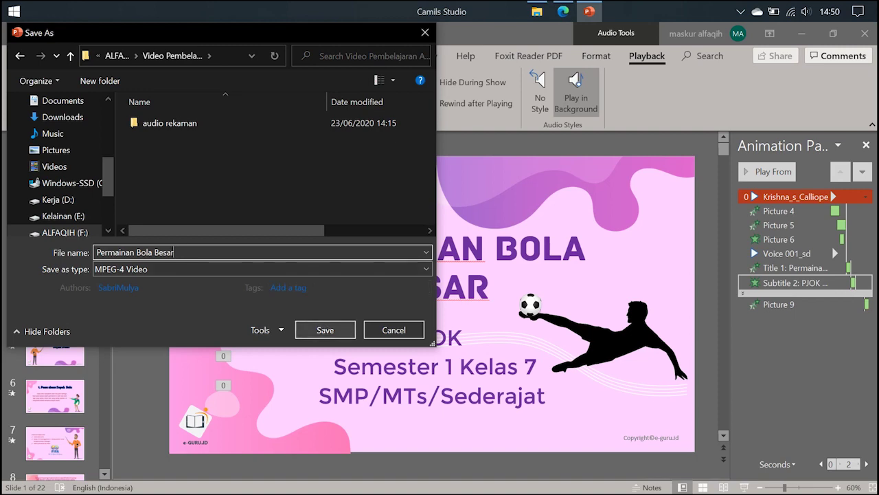
key(Return)
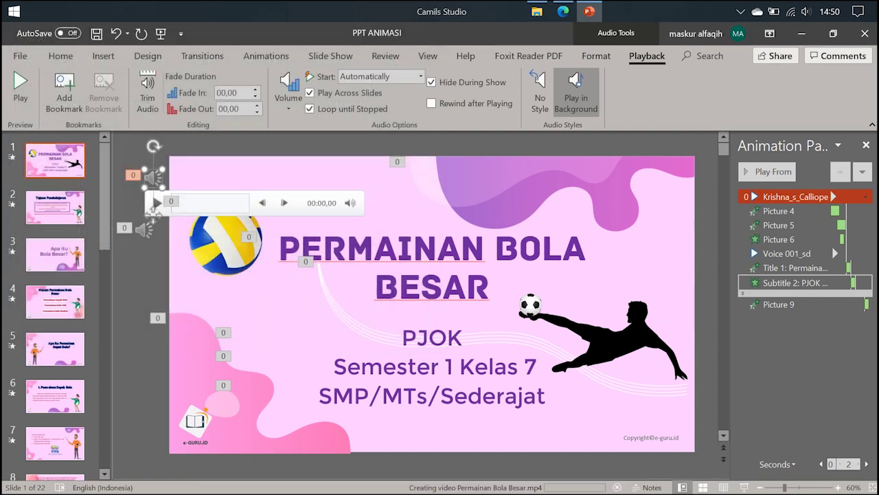